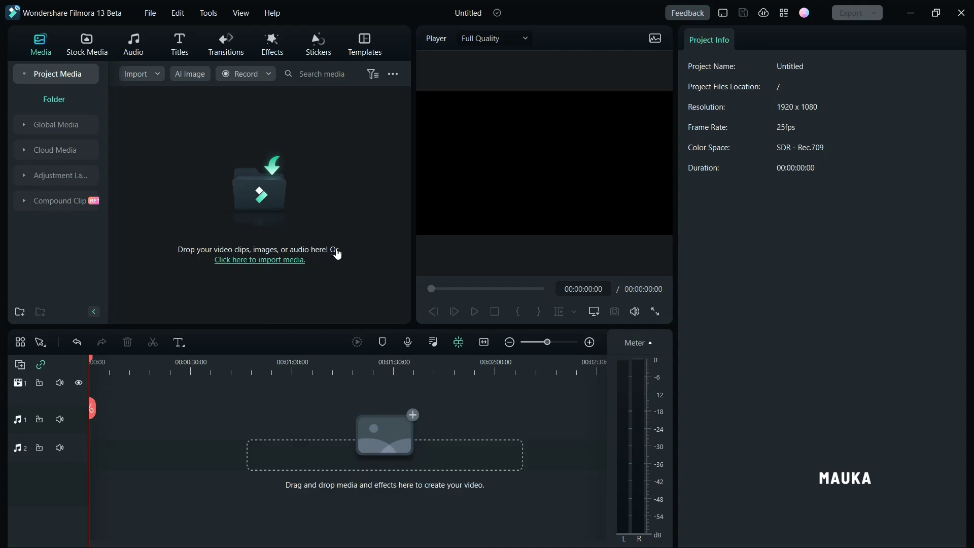
- Bring up the AI Image (Beta) generator and start on its empty description field
click(190, 73)
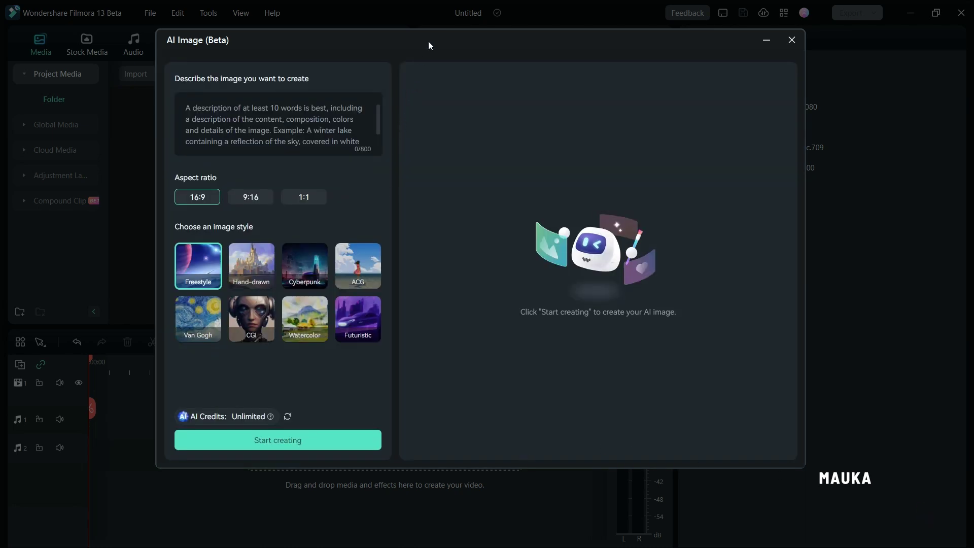
drag(429, 41, 370, 63)
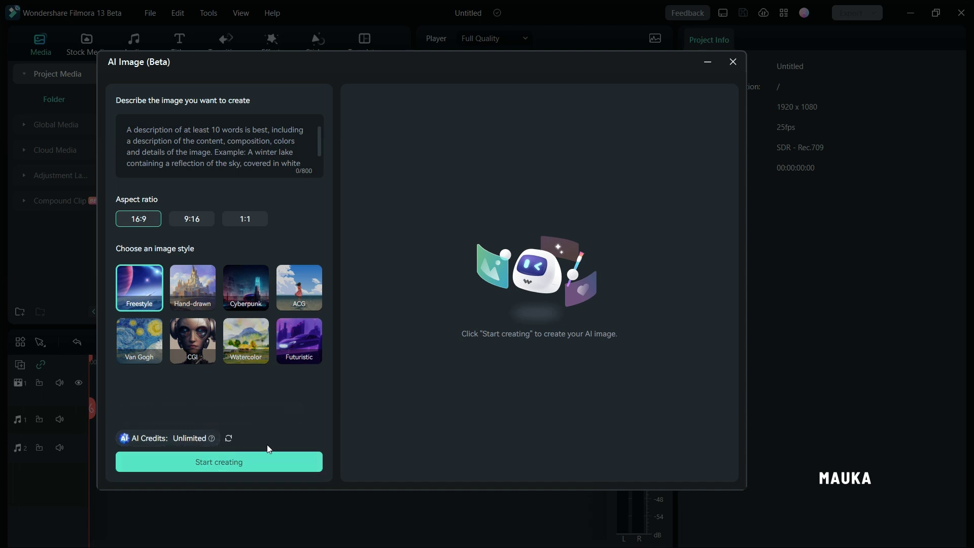
click(229, 143)
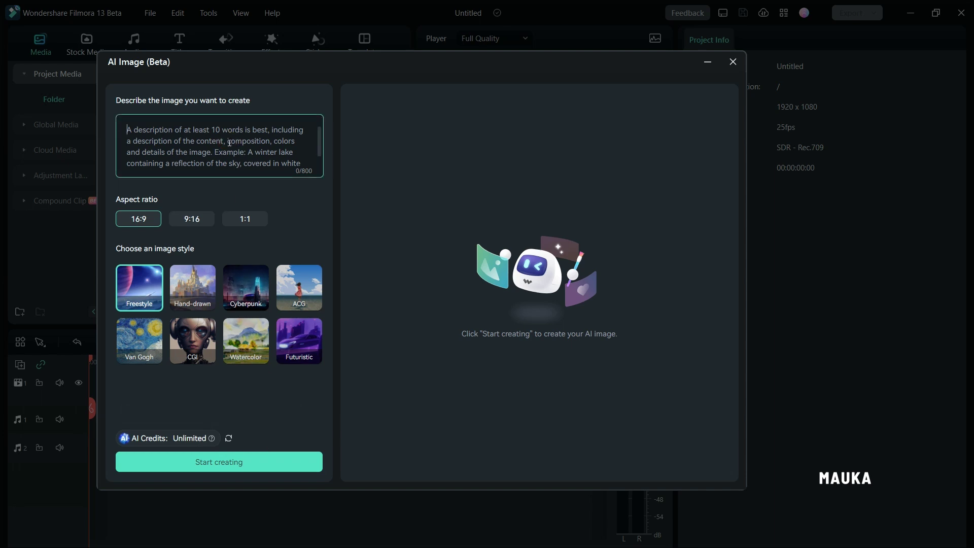
text(A person sitting on a )
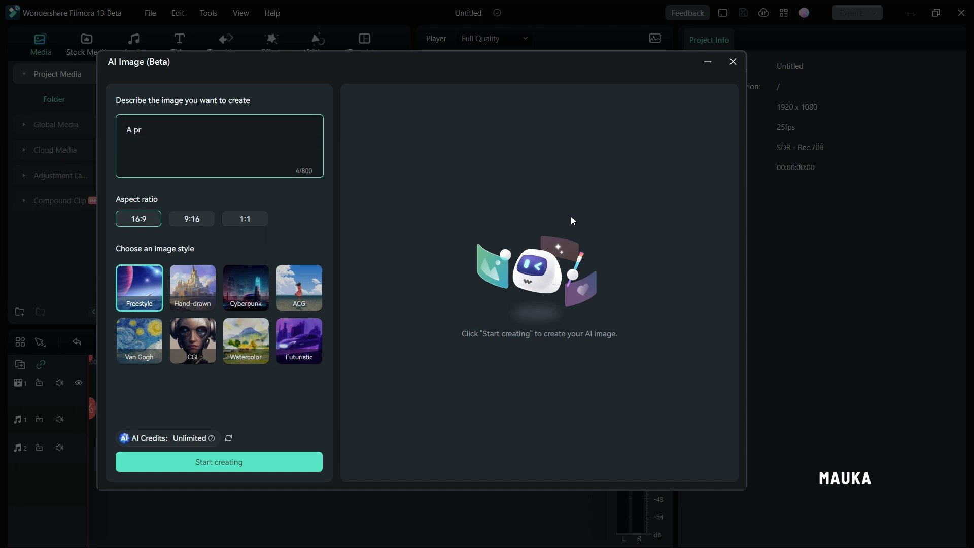
text(ach sand and)
text(seeing sunset)
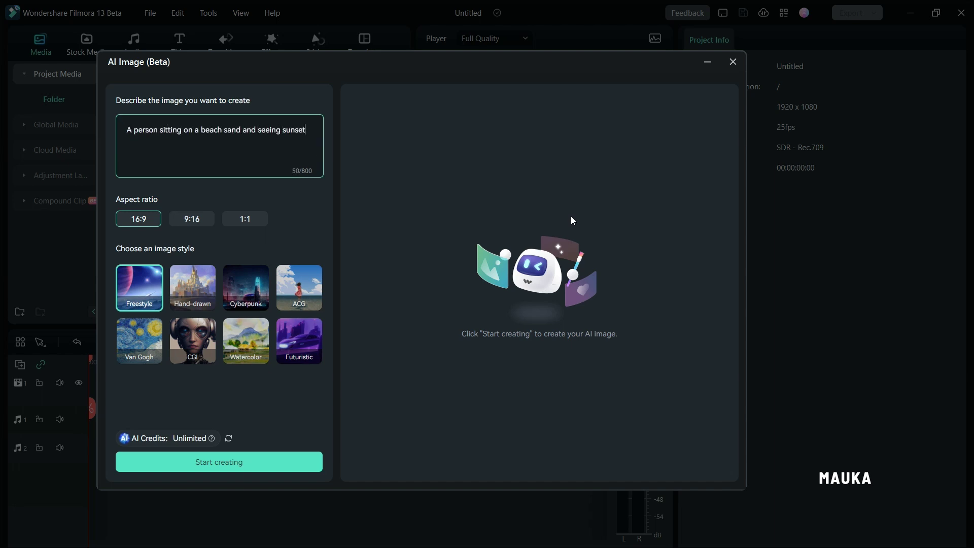
text(, around too many big bu)
text(ilding and office)
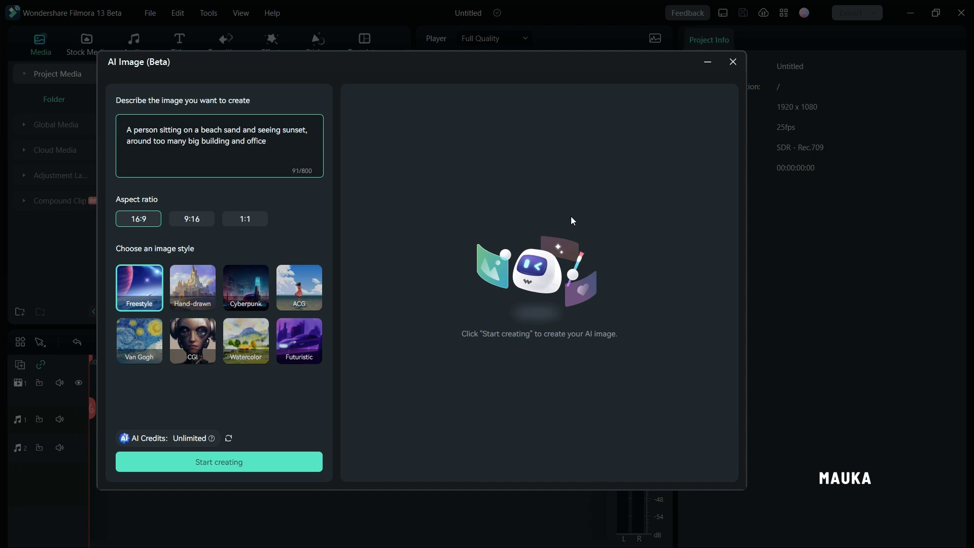
text(ime around 5pm)
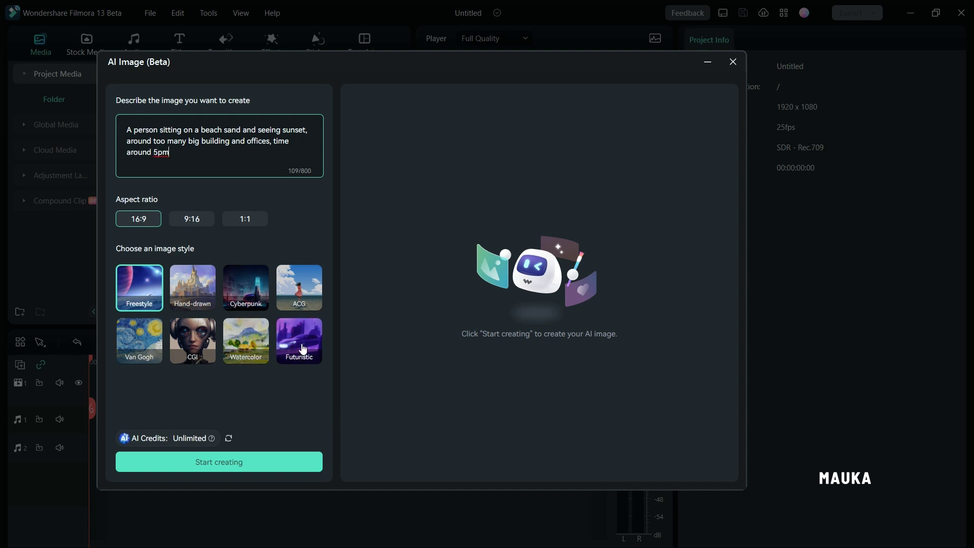
- Create the beach sunset image in Cyberpunk style and save it to project media
click(257, 297)
click(258, 462)
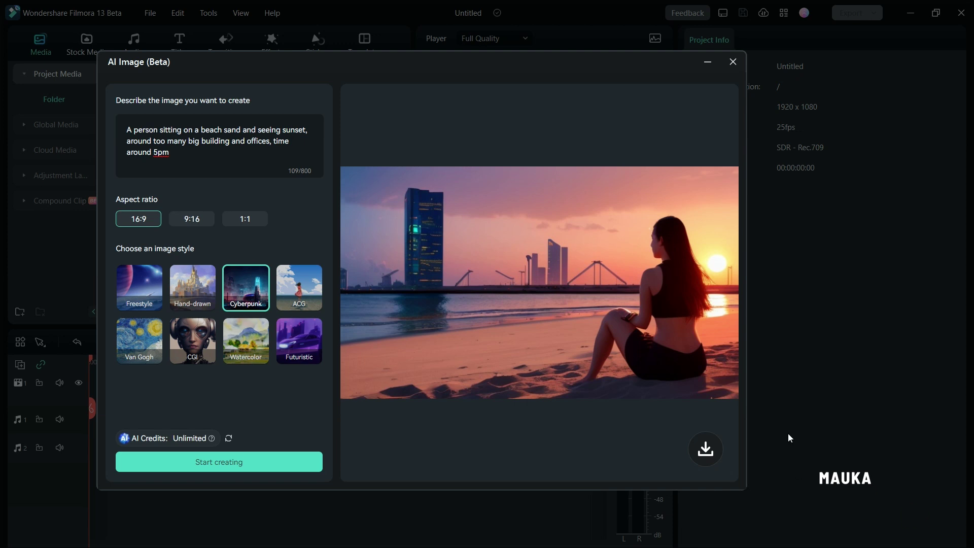
click(706, 451)
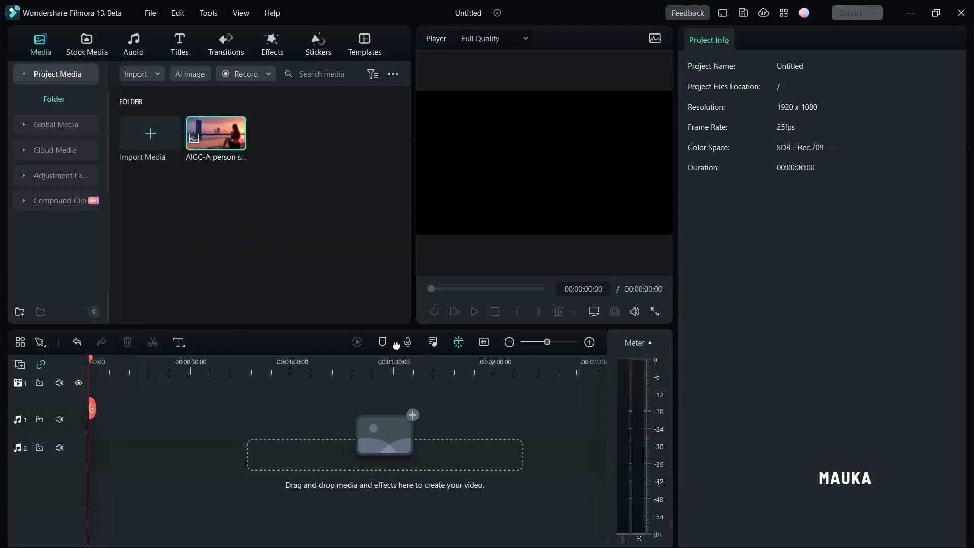
- Preview the generated beach sunset image and stop its playback
double_click(221, 135)
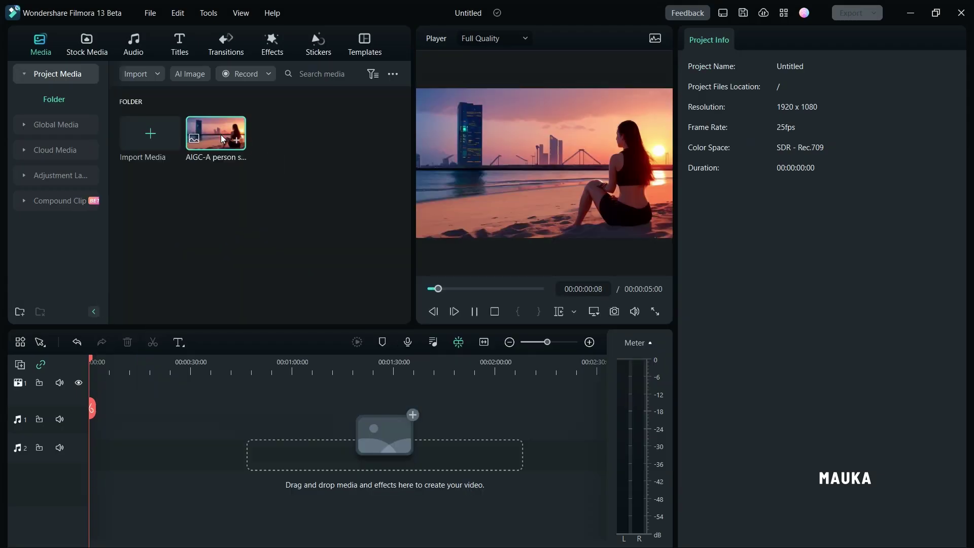
click(475, 311)
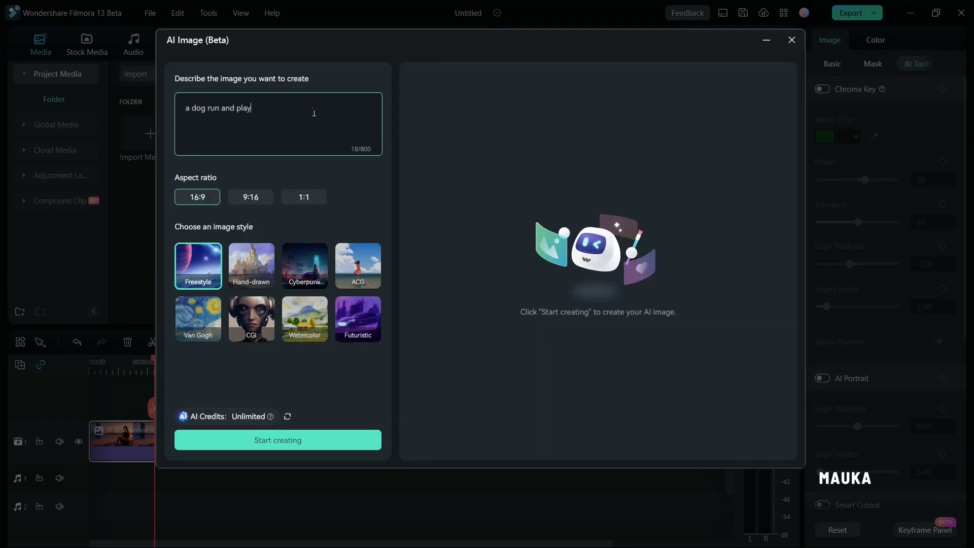
text( with the boy on sand be)
text(ach)
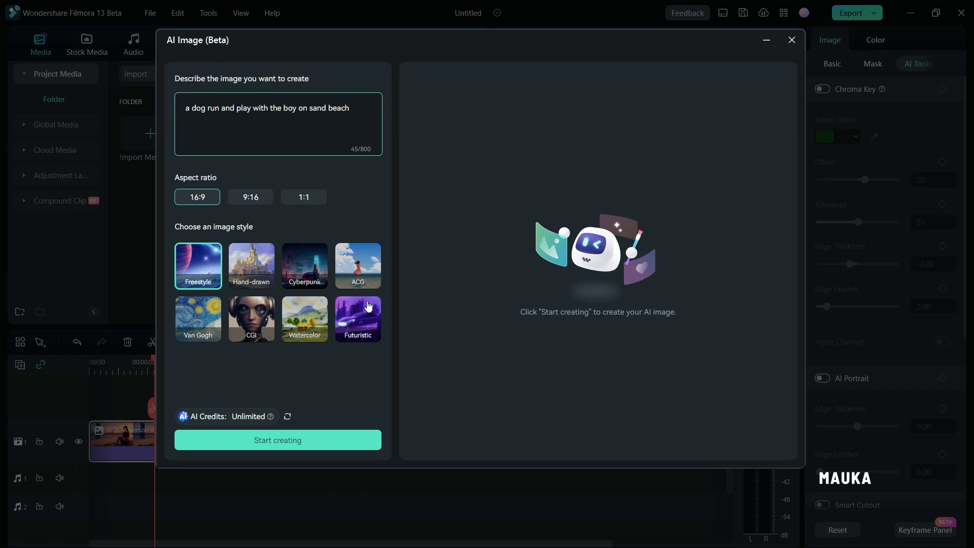
- Create the dog-and-boy beach image in Futuristic style and save it to project media
click(369, 313)
click(283, 441)
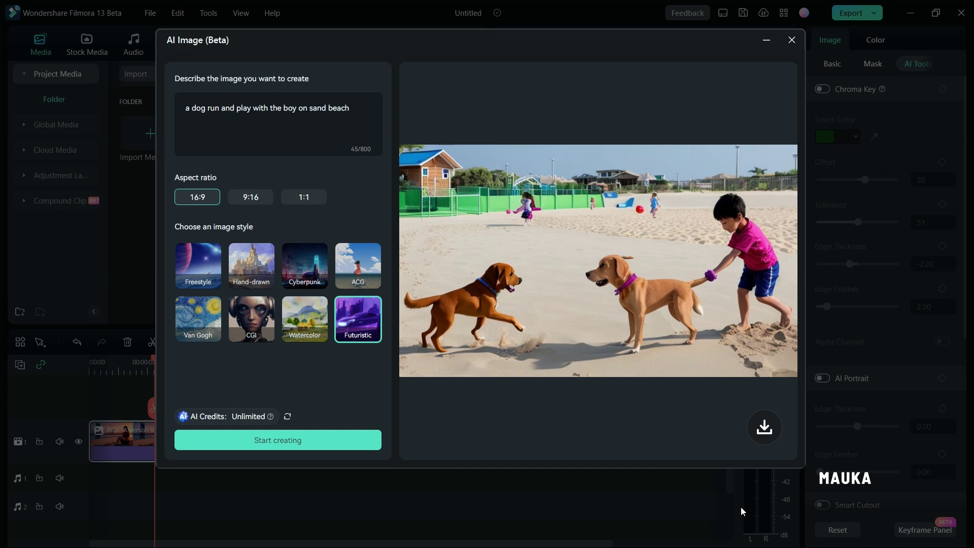
click(765, 427)
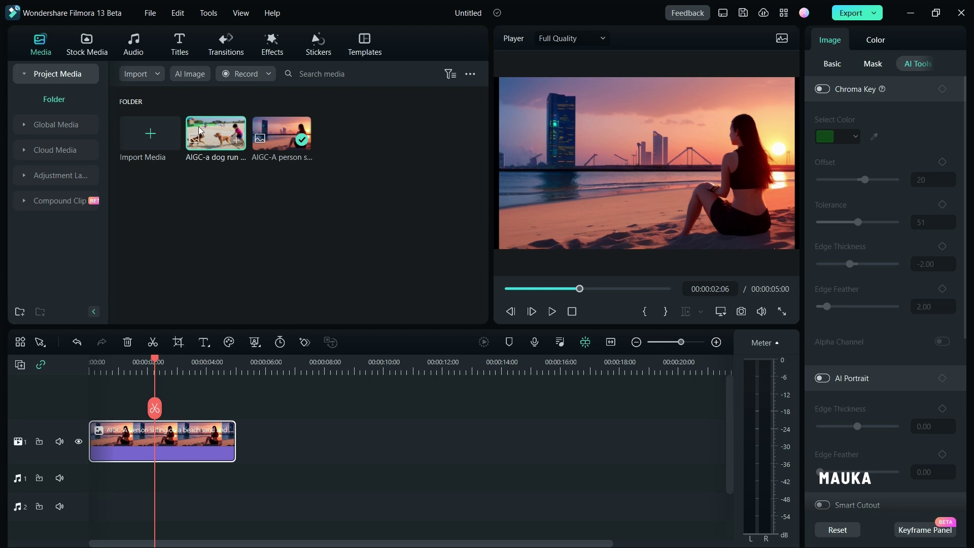
- Place the dog image after the sunset clip, preview both, and select the sunset clip
mouse_move(215, 135)
mouse_down()
mouse_move(308, 383)
mouse_move(259, 437)
mouse_up()
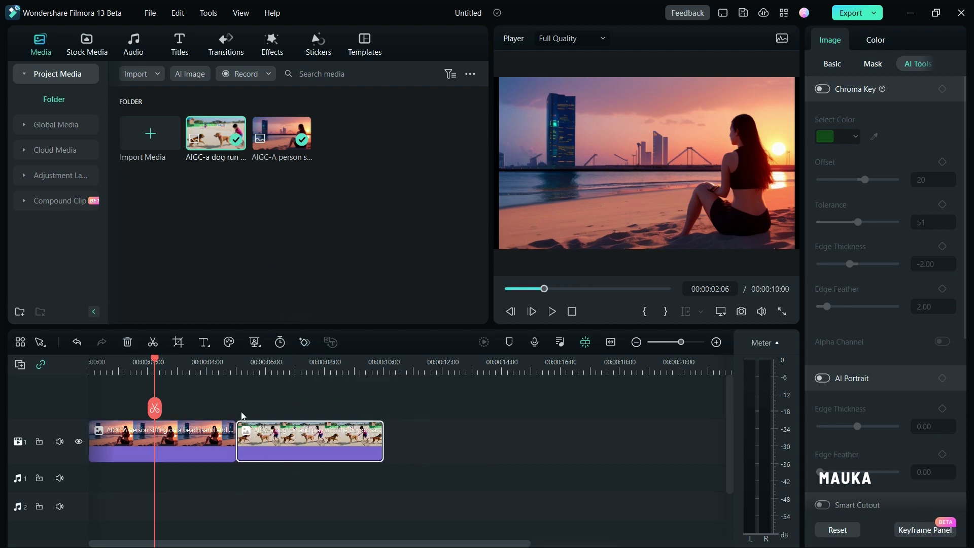
mouse_move(217, 371)
mouse_down()
mouse_move(227, 373)
mouse_move(203, 374)
mouse_move(317, 375)
mouse_move(198, 375)
mouse_move(332, 375)
mouse_move(214, 382)
mouse_move(354, 389)
mouse_up()
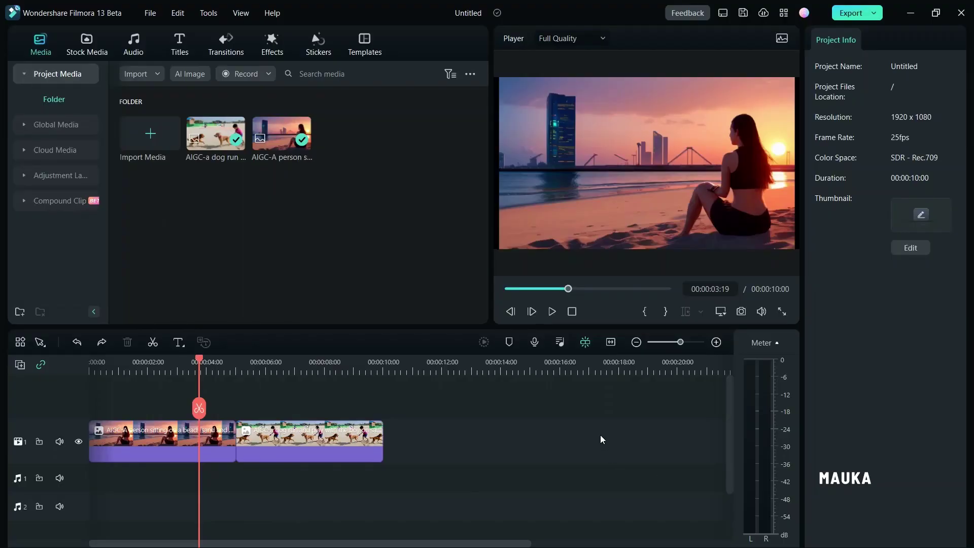
click(150, 443)
mouse_move(883, 63)
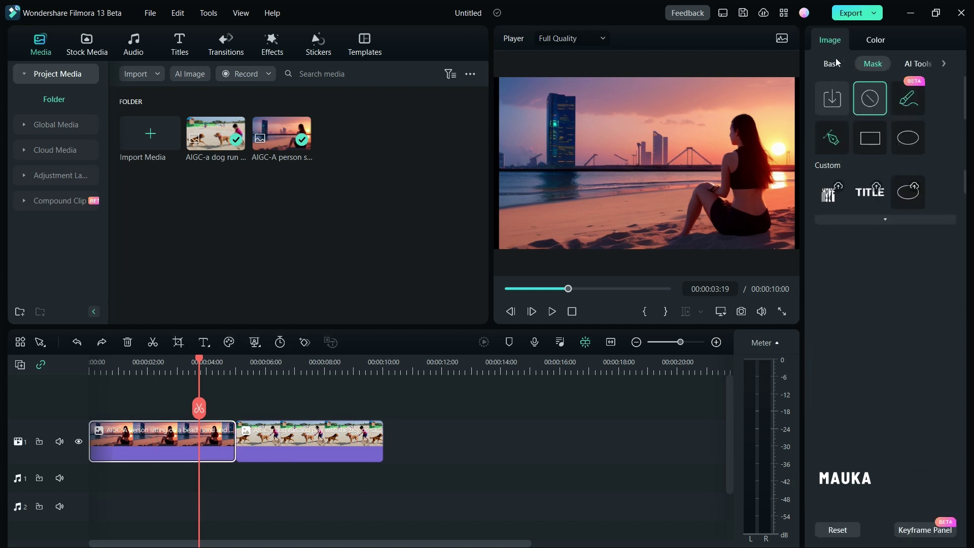
- Mask the seated woman in the sunset clip with the AI Smart Brush and check the result
click(833, 64)
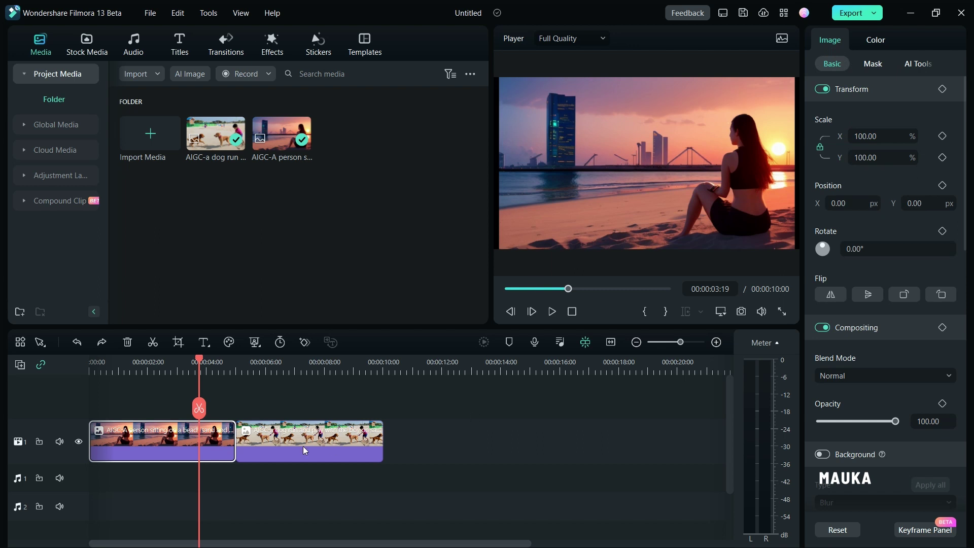
click(873, 64)
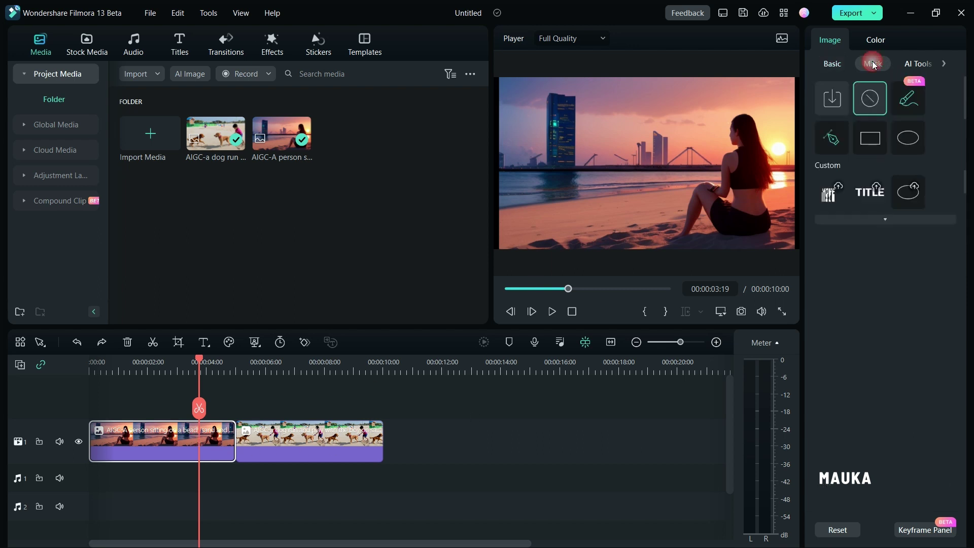
click(908, 99)
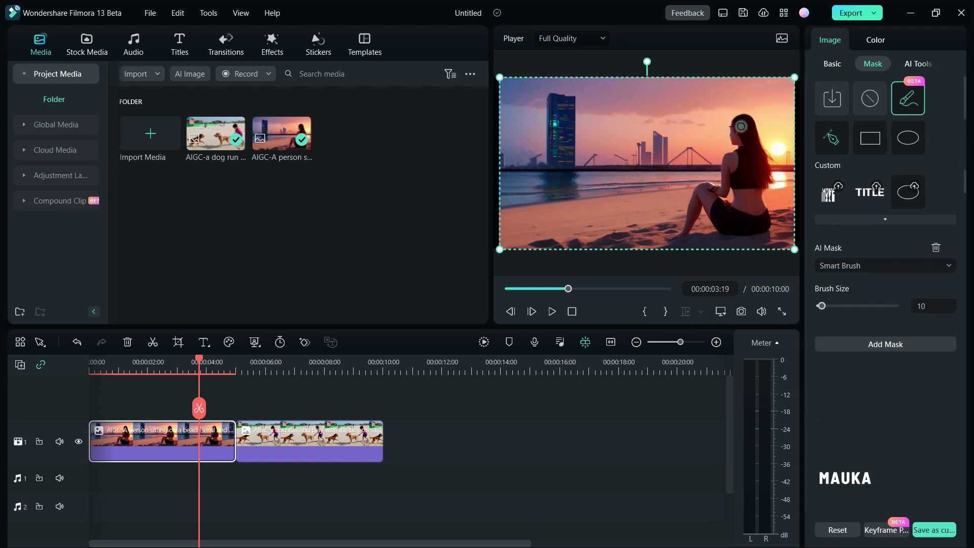
drag(741, 125, 737, 165)
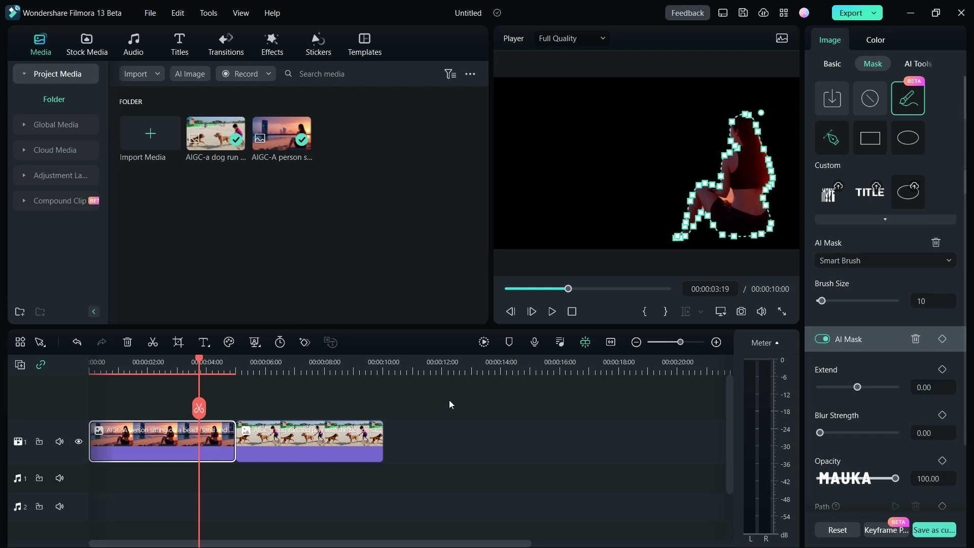
mouse_move(199, 364)
mouse_down()
mouse_move(320, 371)
mouse_move(222, 374)
mouse_up()
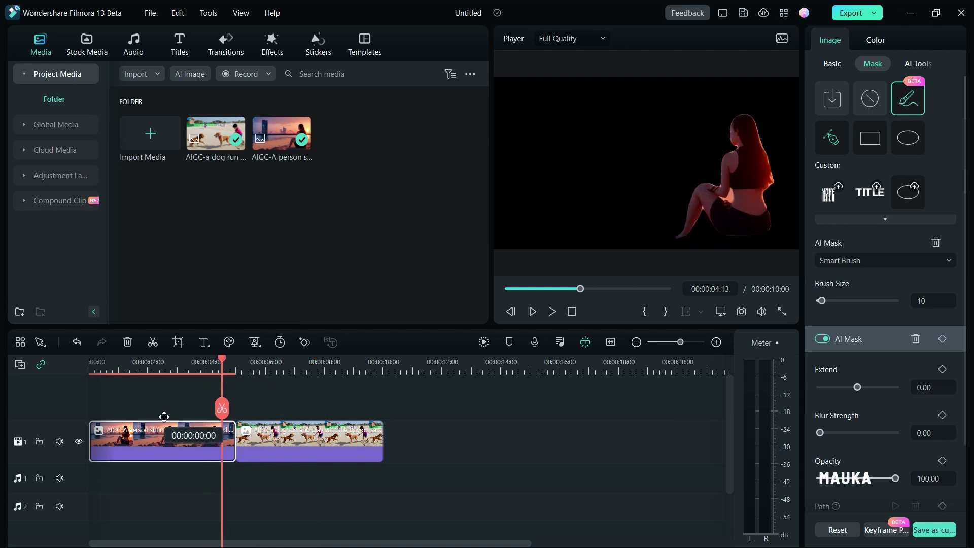
- Lift the woman clip to an upper track and shift the dog clip later on the lower track
drag(168, 445, 169, 413)
drag(308, 486, 371, 485)
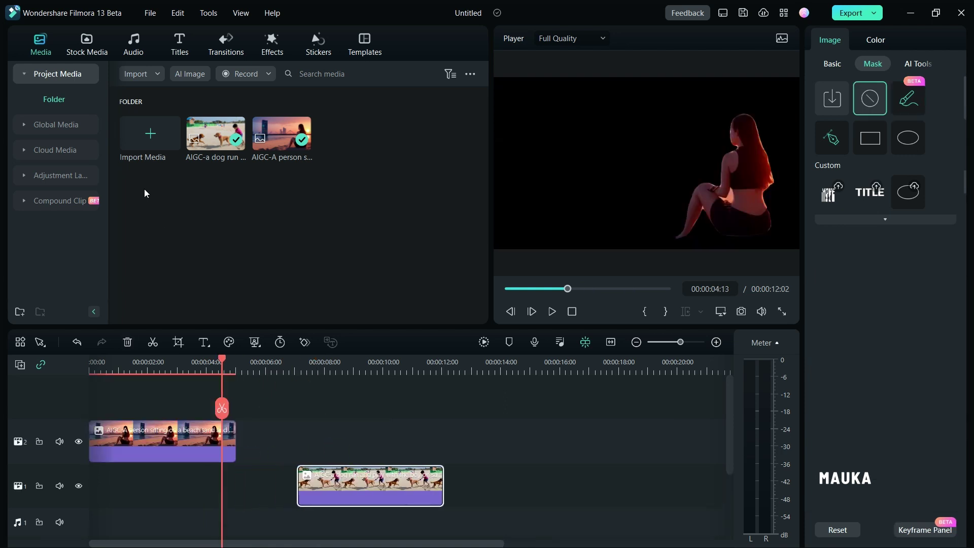
click(82, 49)
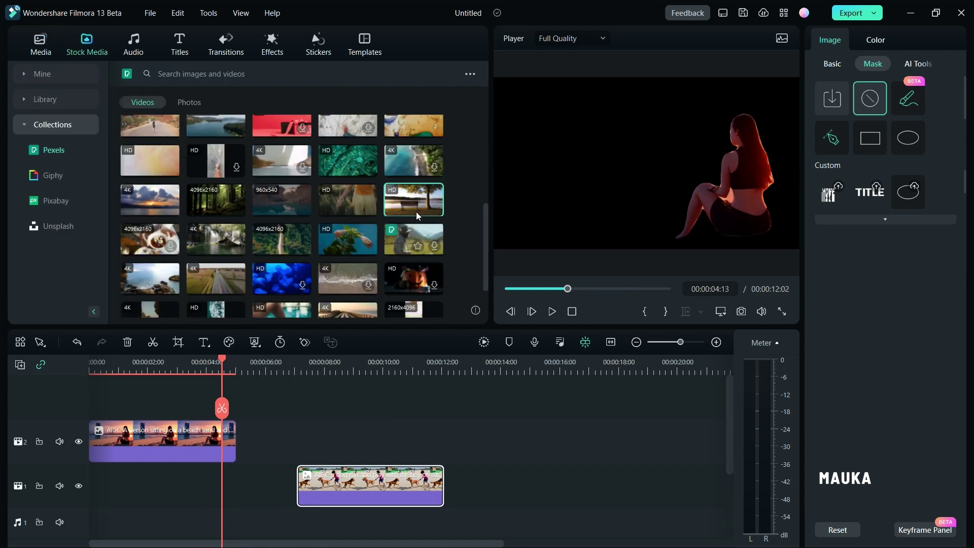
drag(413, 199, 348, 442)
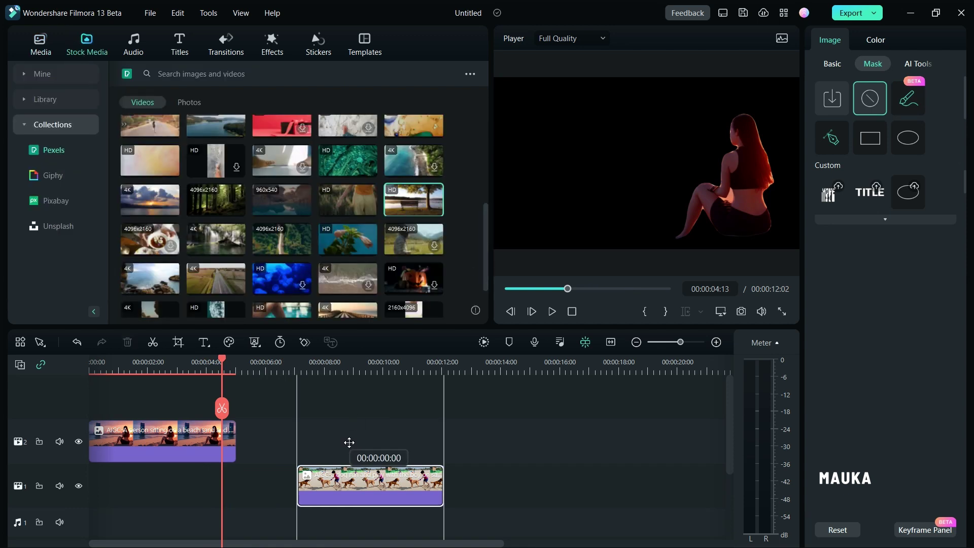
drag(349, 442, 282, 446)
mouse_move(414, 198)
mouse_down()
mouse_move(364, 472)
mouse_move(93, 484)
mouse_up()
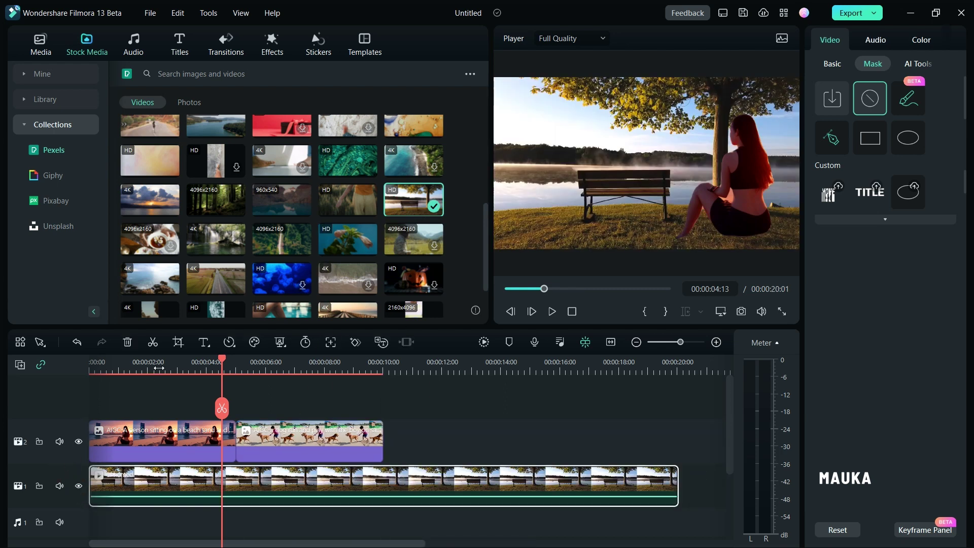
click(158, 368)
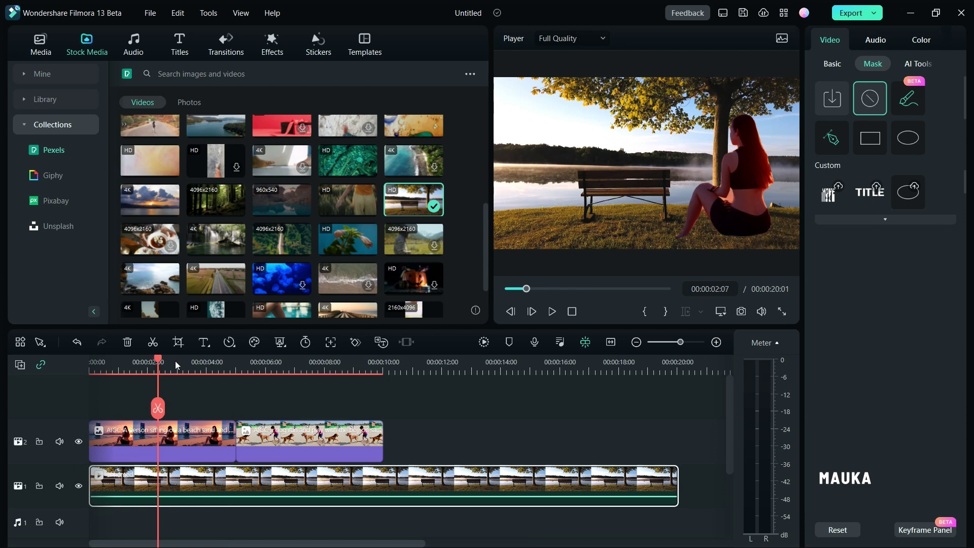
drag(158, 362, 235, 379)
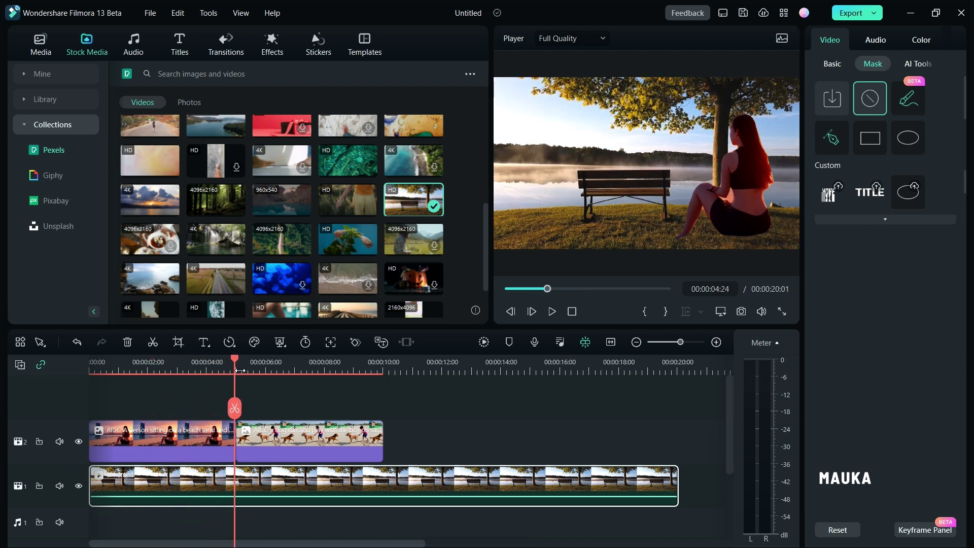
drag(238, 372, 239, 372)
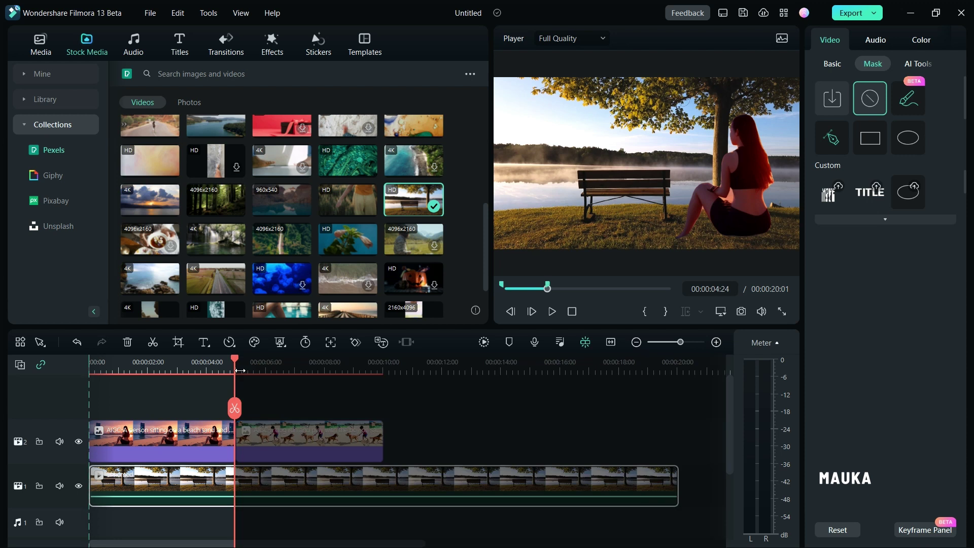
click(552, 311)
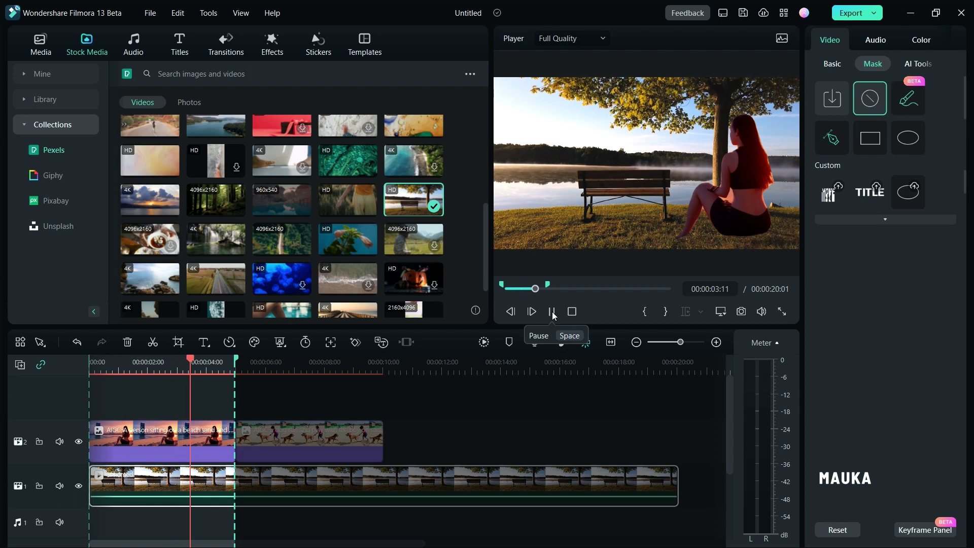
click(553, 311)
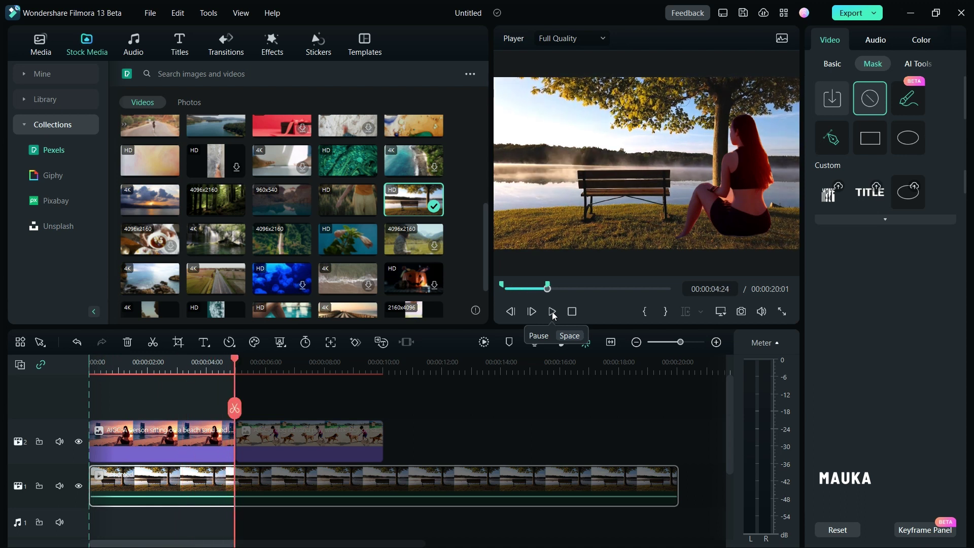
click(552, 311)
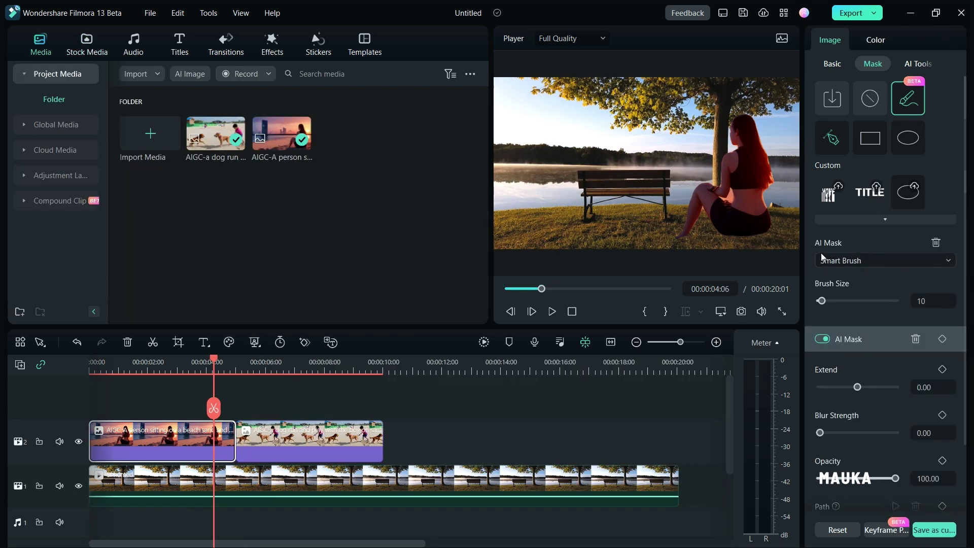
- Review the AI mask selection modes, then select the boy-and-dogs beach clip
click(948, 262)
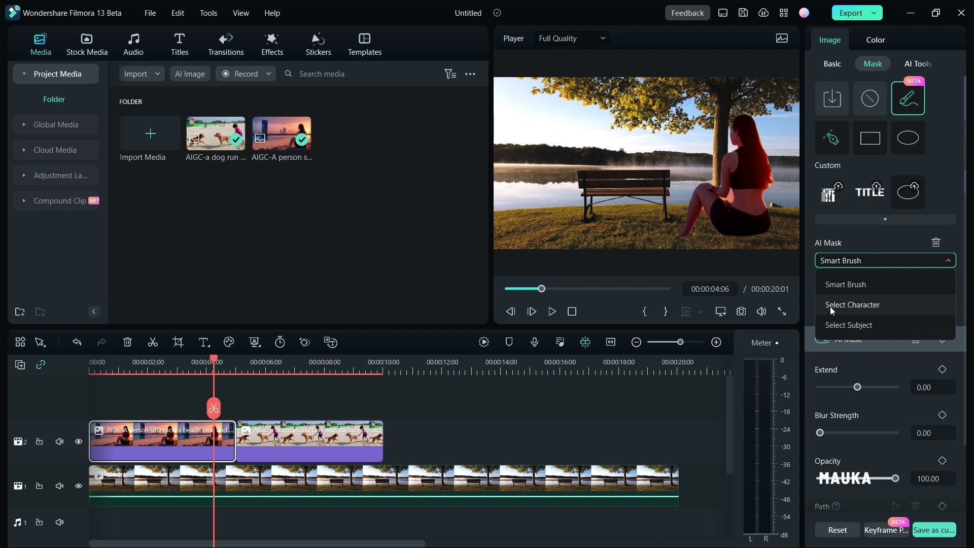
click(325, 386)
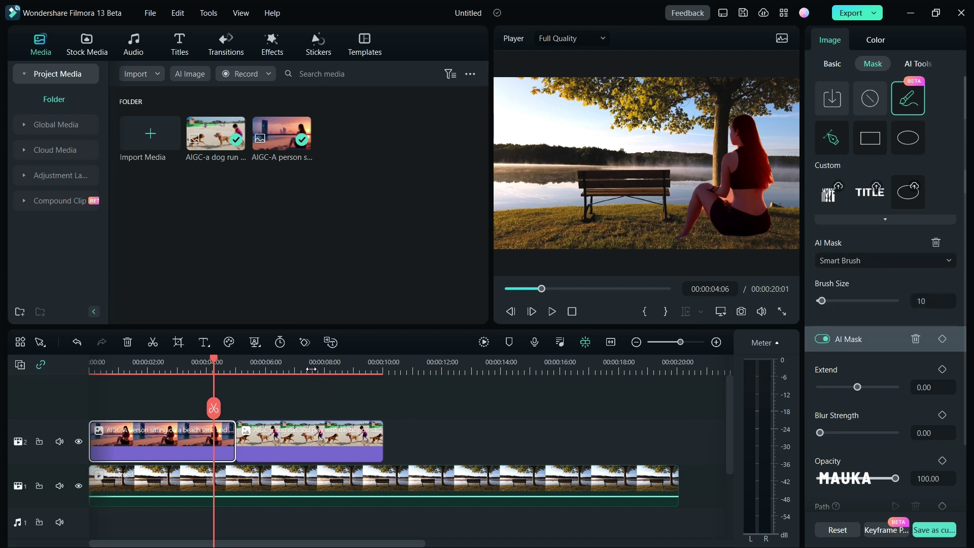
click(342, 442)
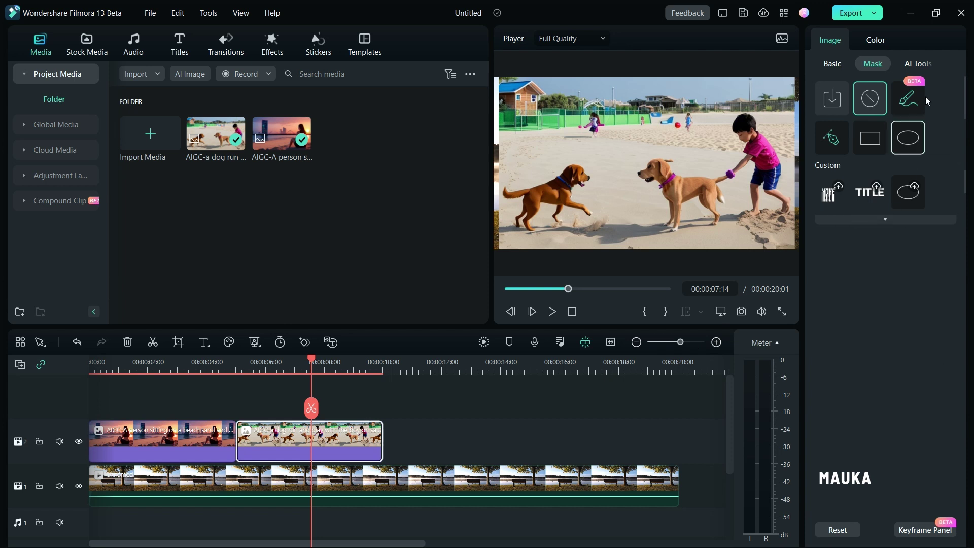
- Apply an AI Select Character mask keeping the boy and dog over the lake
click(912, 96)
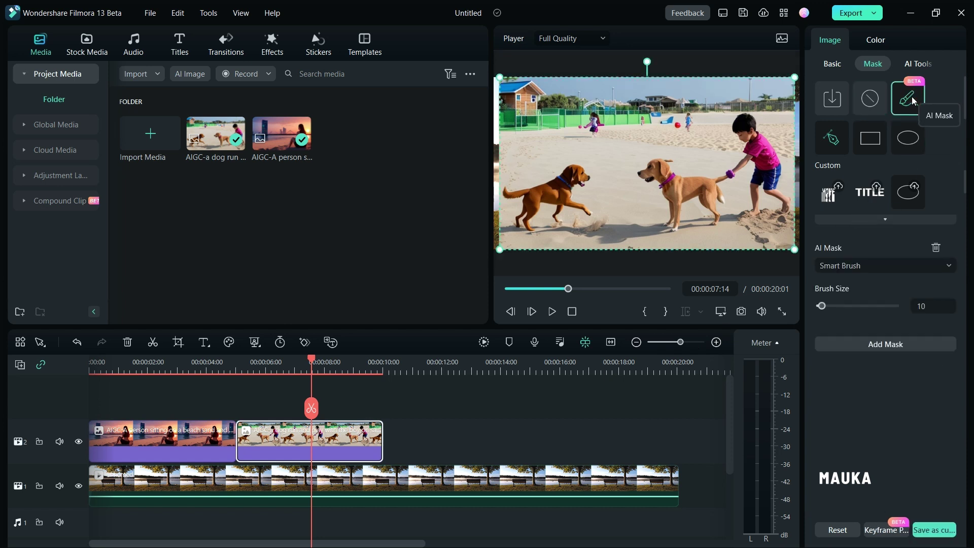
click(883, 266)
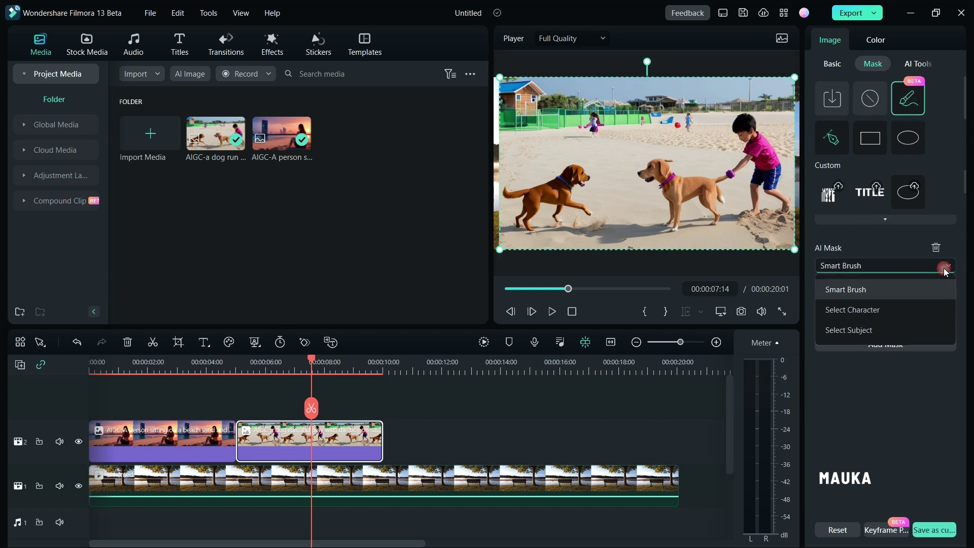
click(880, 311)
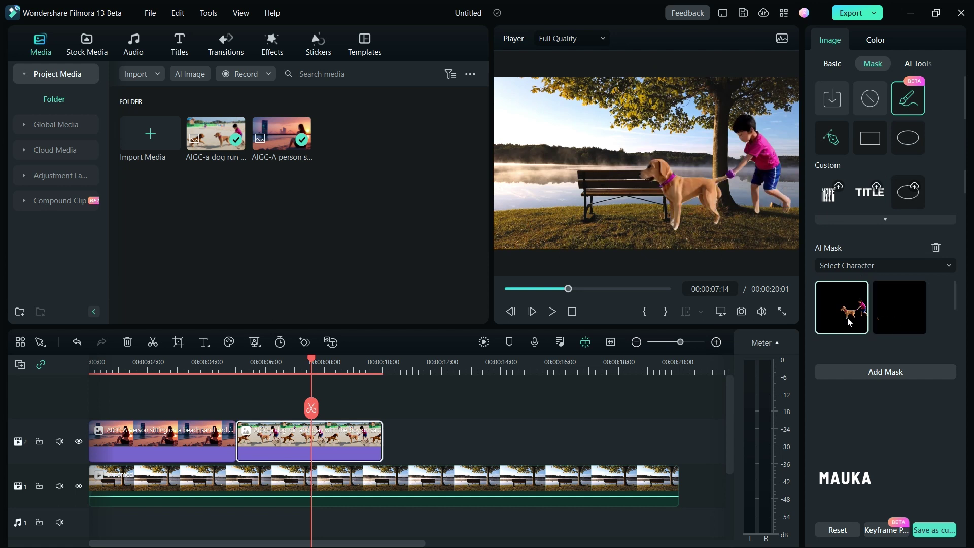
click(847, 318)
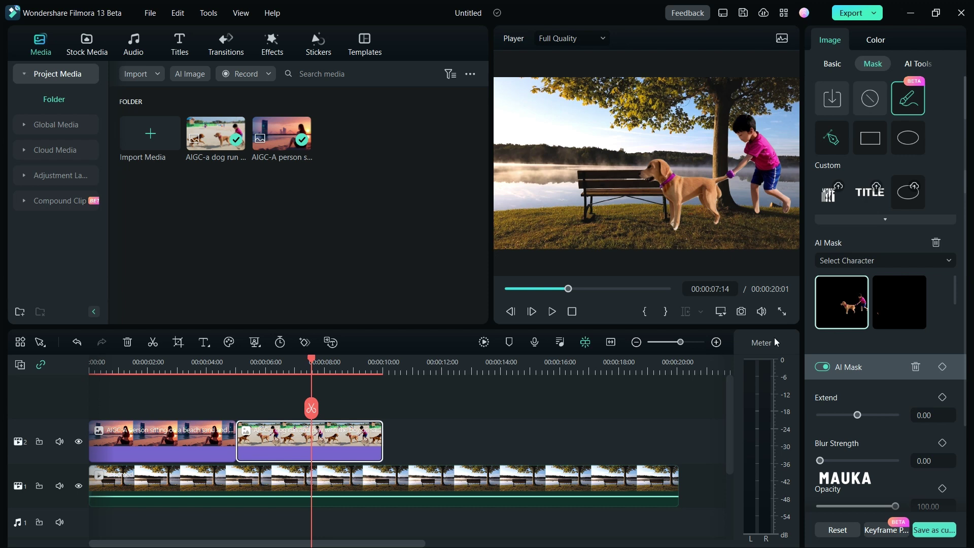
mouse_move(313, 364)
mouse_down()
mouse_move(335, 364)
mouse_move(273, 364)
mouse_move(303, 365)
mouse_up()
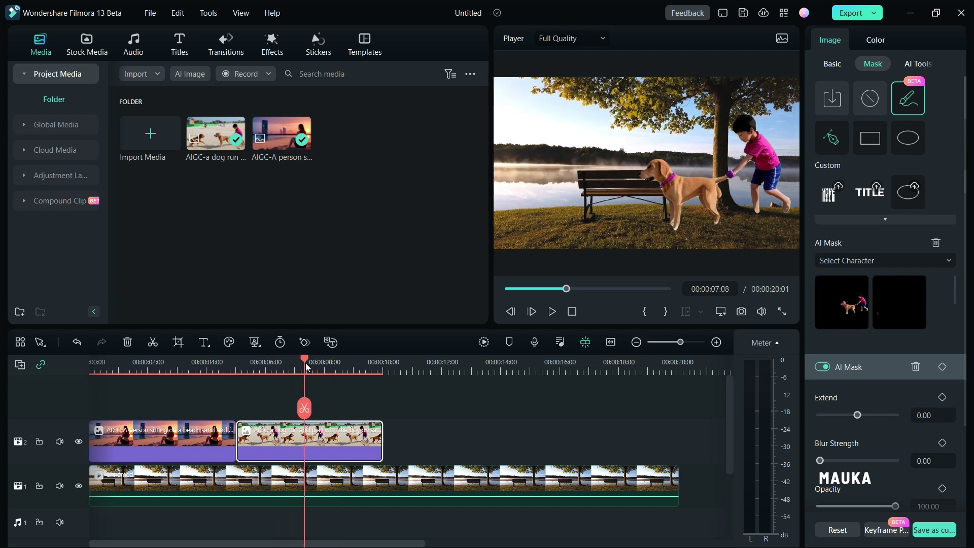
click(841, 302)
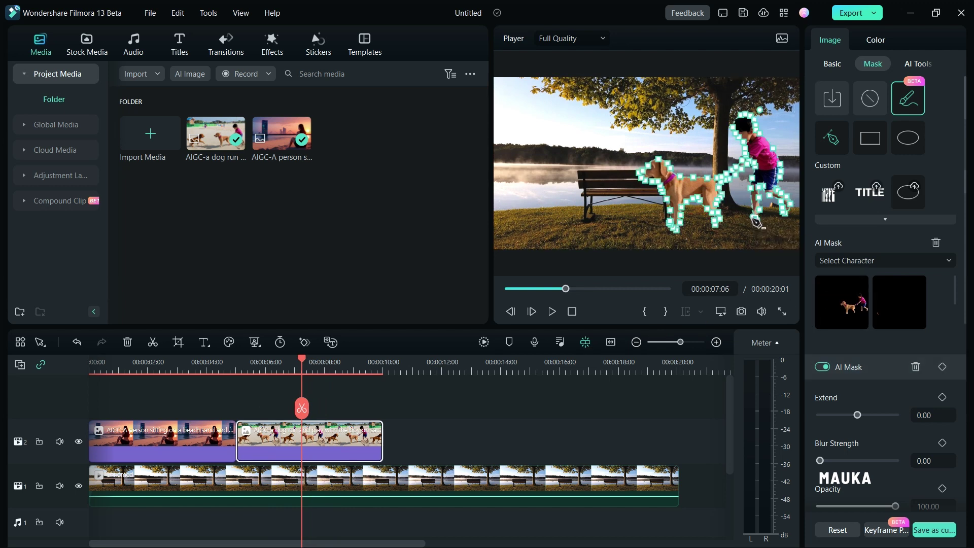
- Add a second character mask and refine its outline around the boy's foot
click(762, 214)
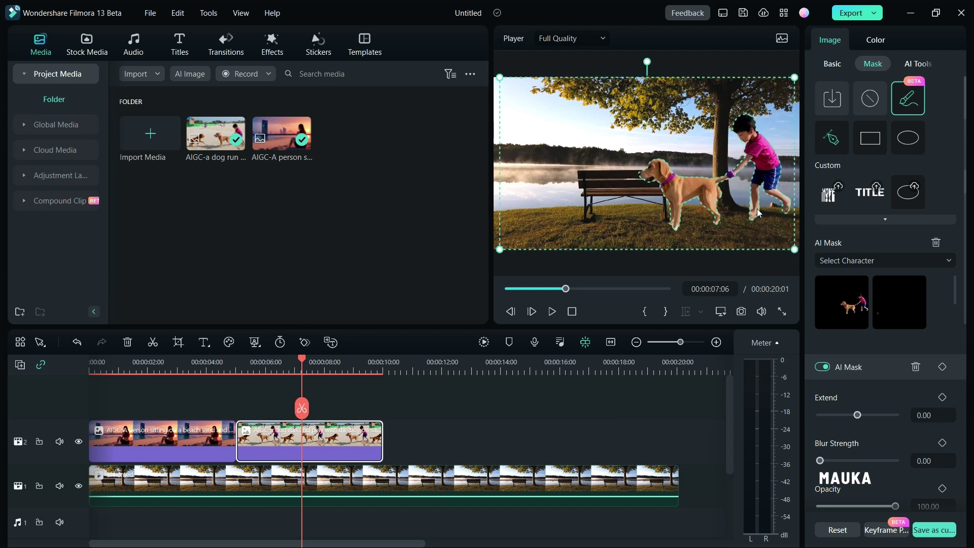
click(762, 214)
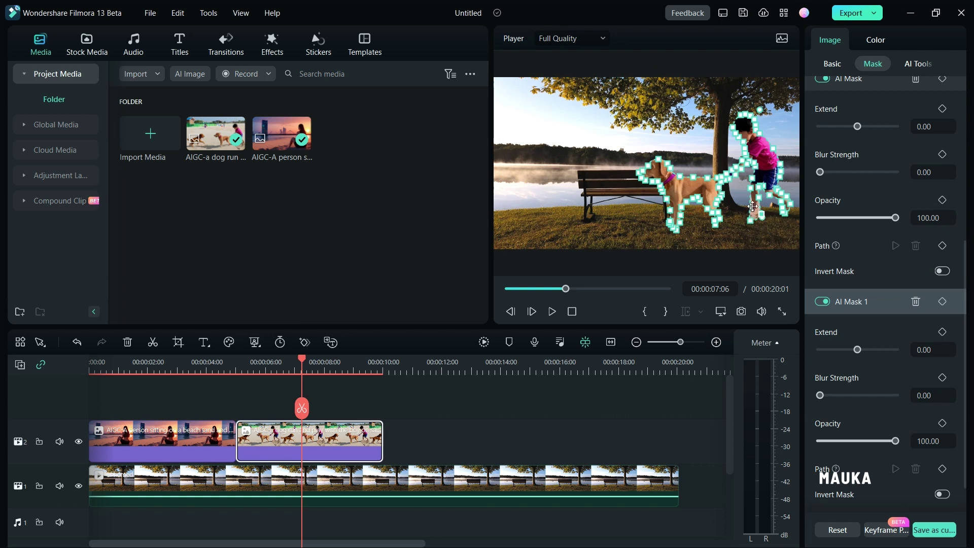
click(756, 215)
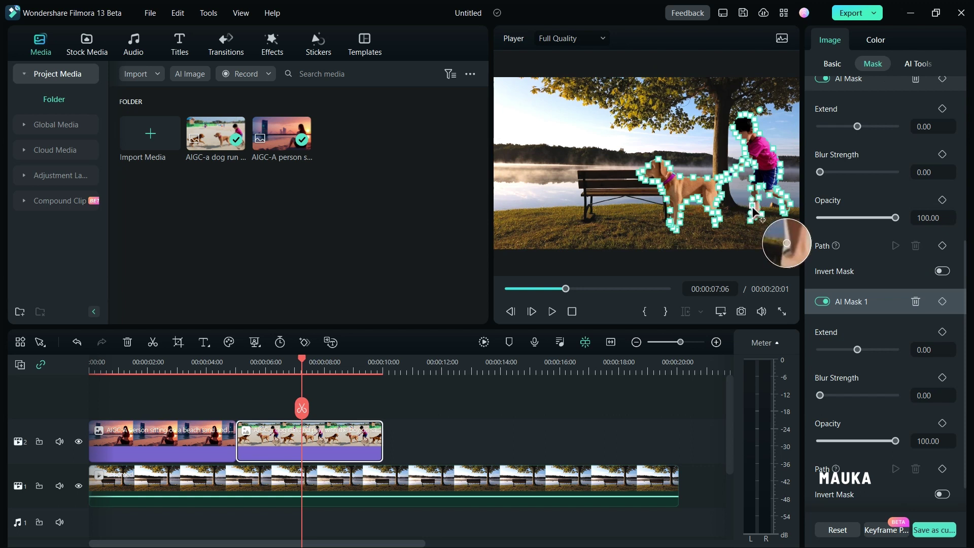
click(744, 268)
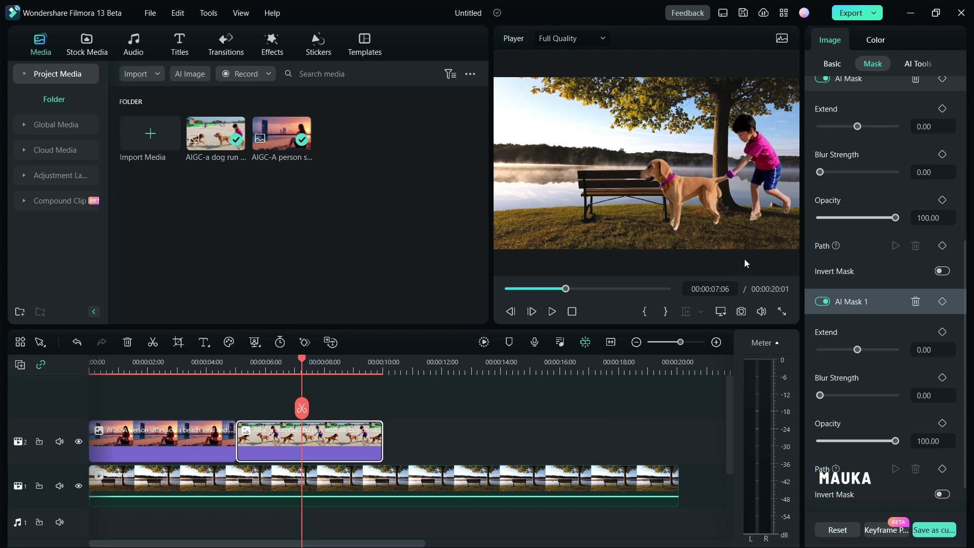
click(755, 221)
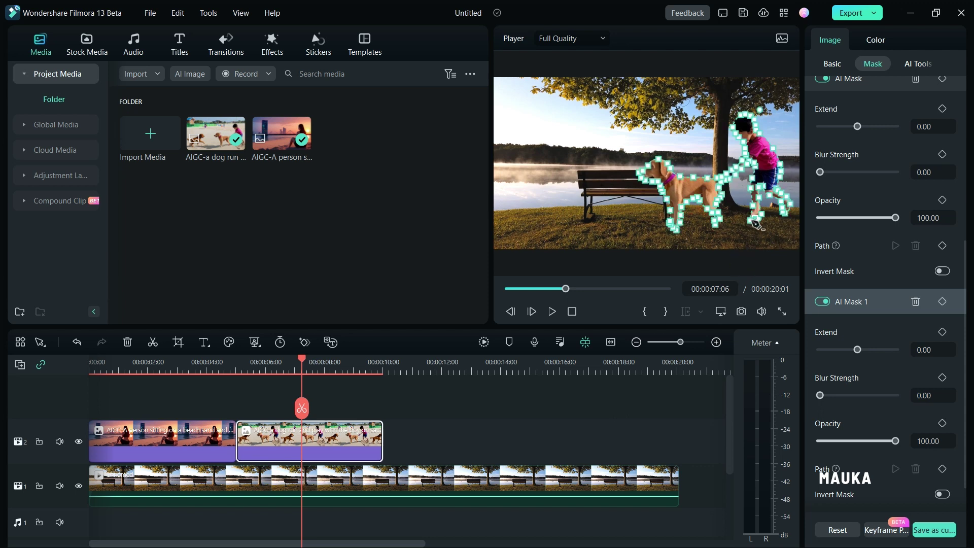
click(758, 223)
click(759, 219)
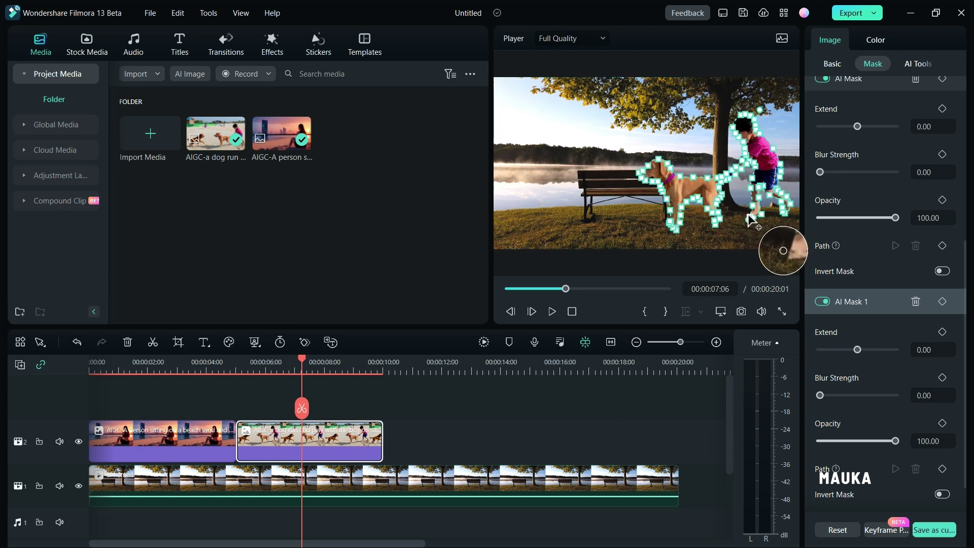
click(750, 220)
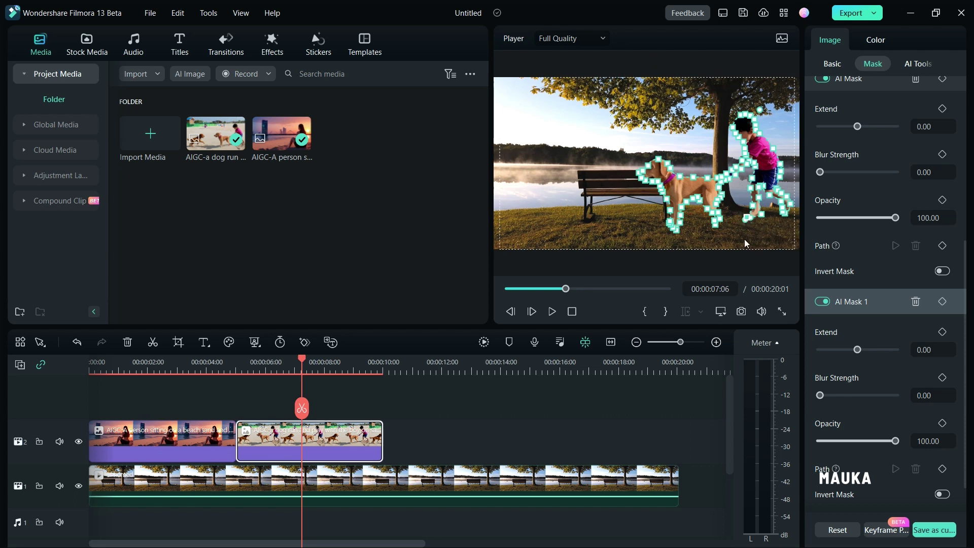
click(745, 239)
- Scrub from the woman-by-the-lake part back to the boy and dog part
click(227, 373)
drag(228, 373, 258, 372)
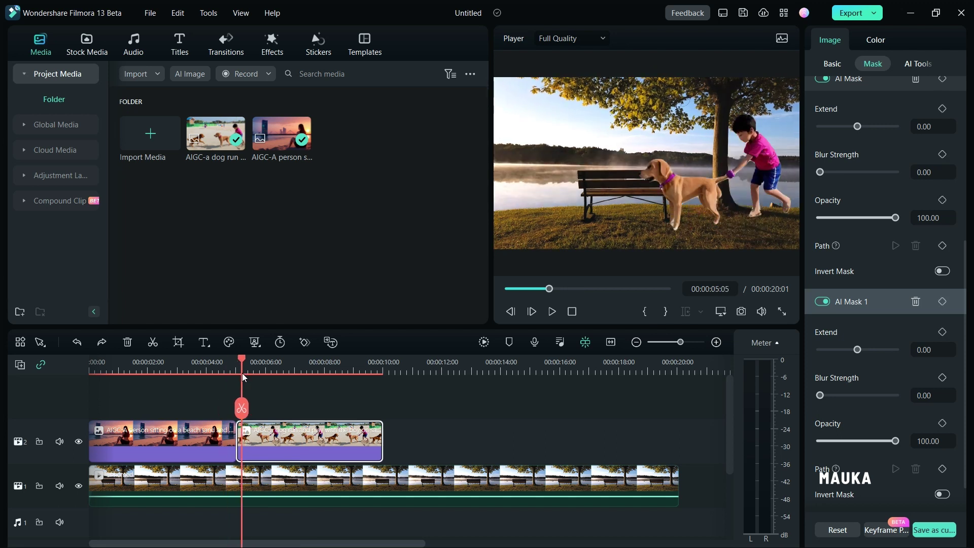
- Set the second mask's Extend to 2.00 and Blur Strength to 11.00
drag(857, 350, 859, 352)
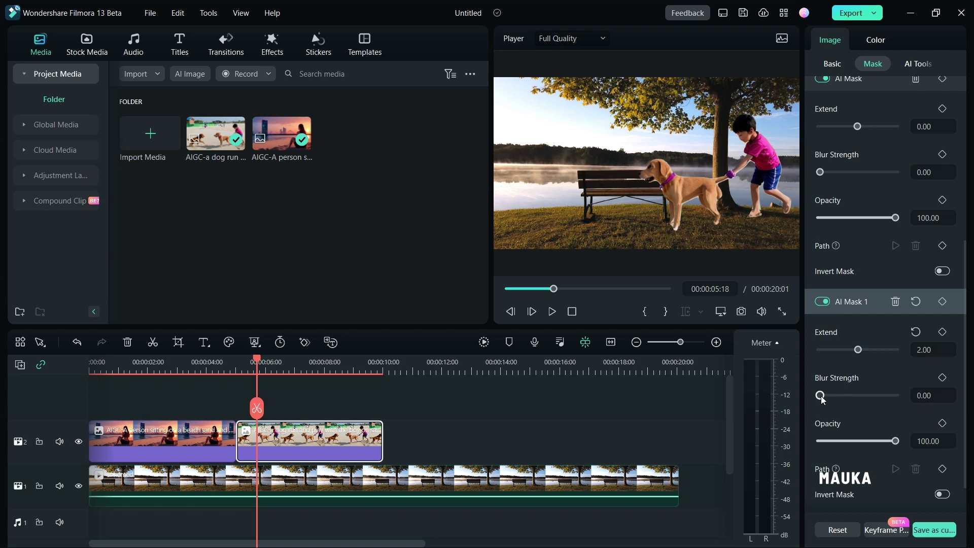
mouse_move(821, 396)
mouse_down()
mouse_move(834, 397)
mouse_move(820, 397)
mouse_up()
drag(820, 395, 831, 395)
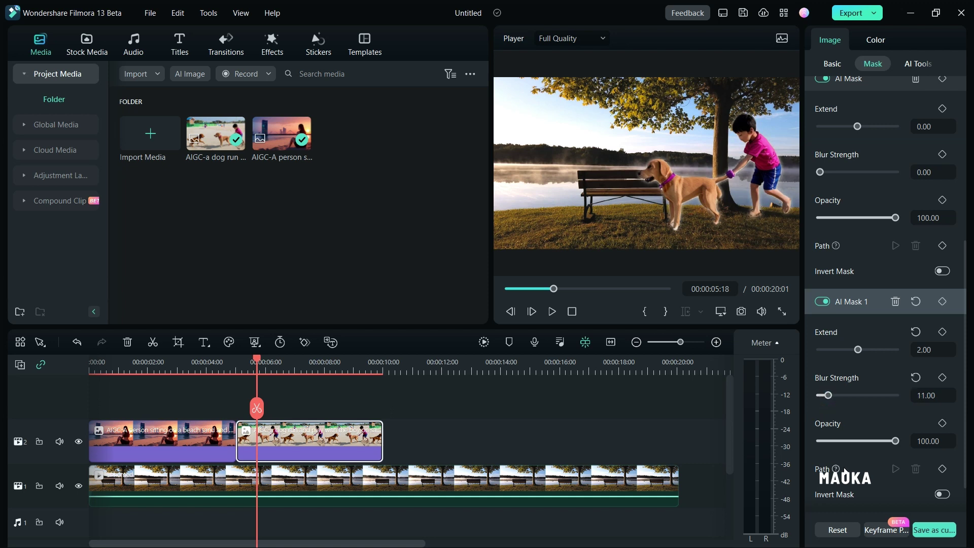
scroll(878, 459, down, 2)
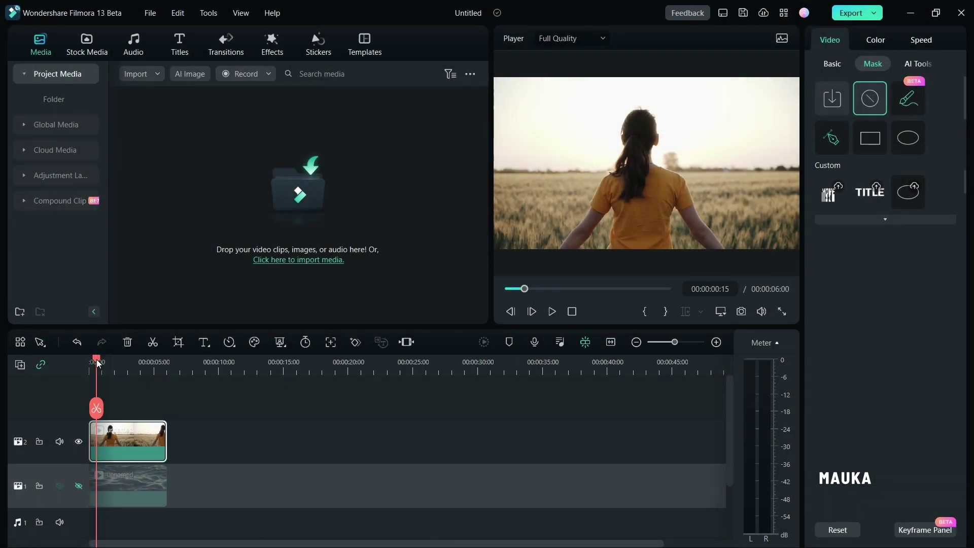
- Preview the field clip, then add an AI Select Character mask isolating the walking girl
drag(97, 359, 105, 363)
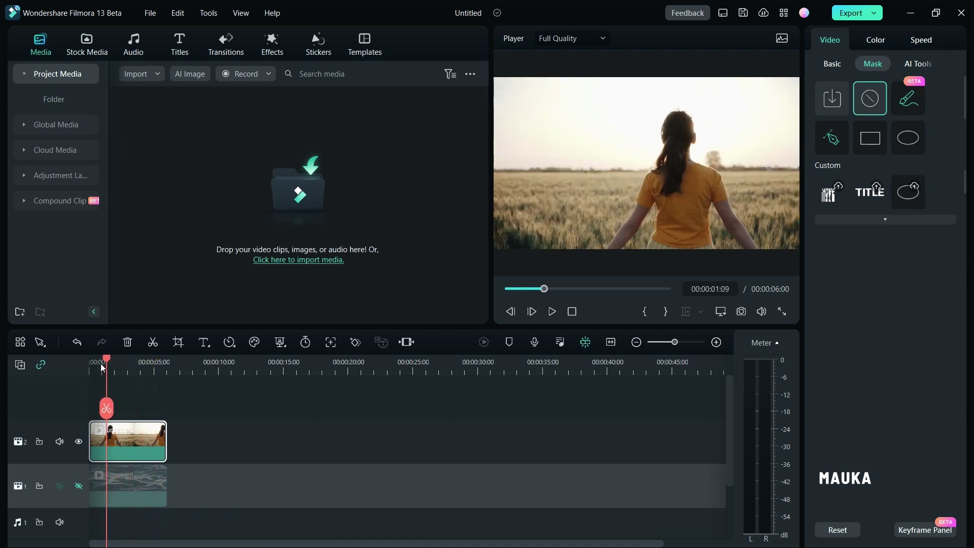
mouse_move(101, 364)
mouse_down()
mouse_move(160, 365)
mouse_move(90, 366)
mouse_up()
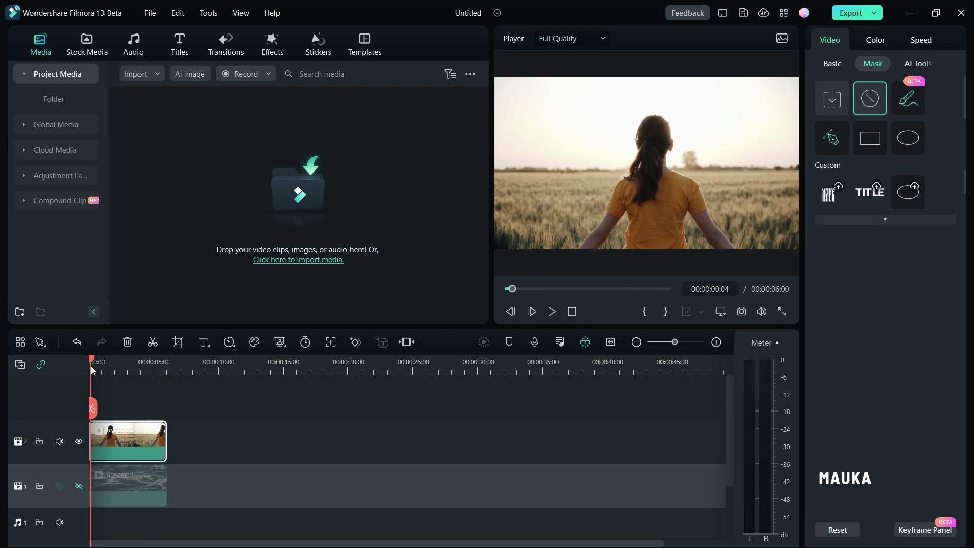
click(907, 99)
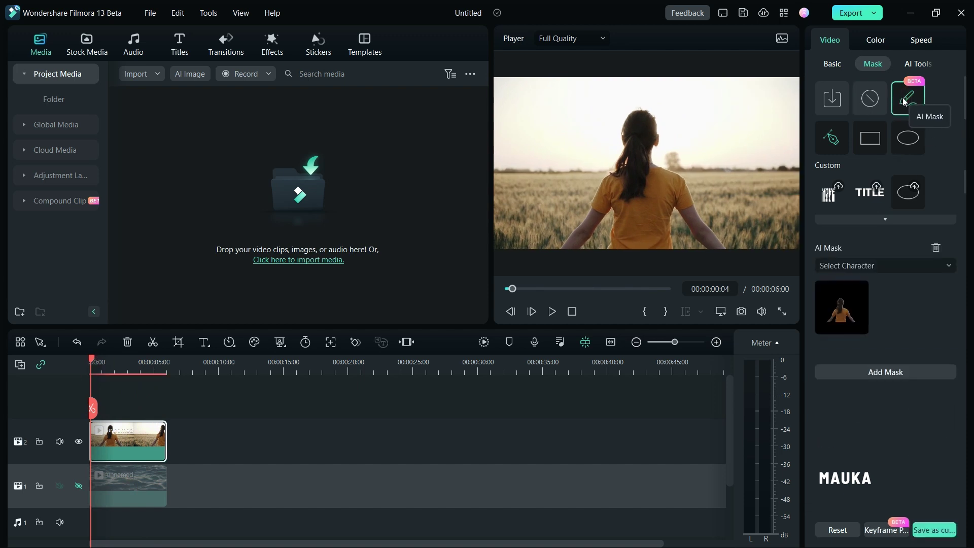
click(906, 265)
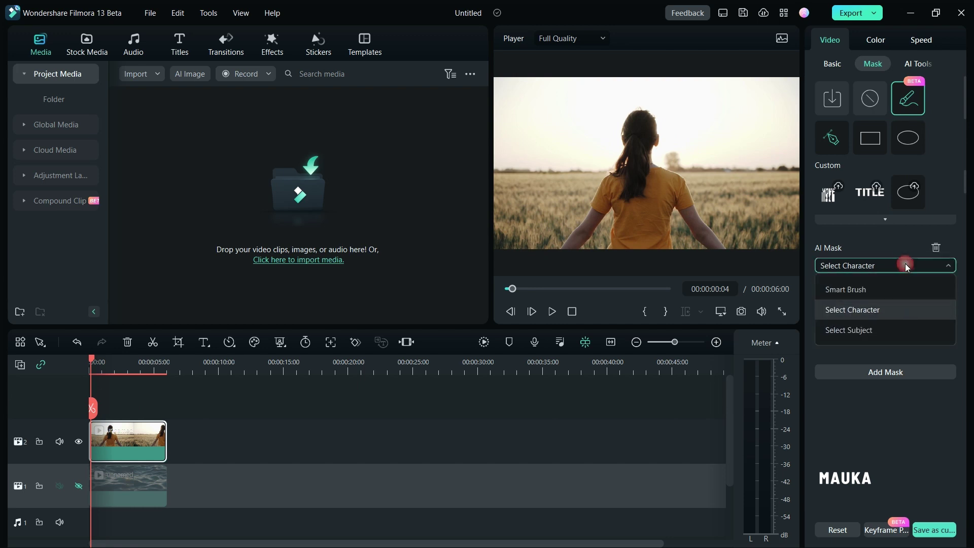
click(883, 310)
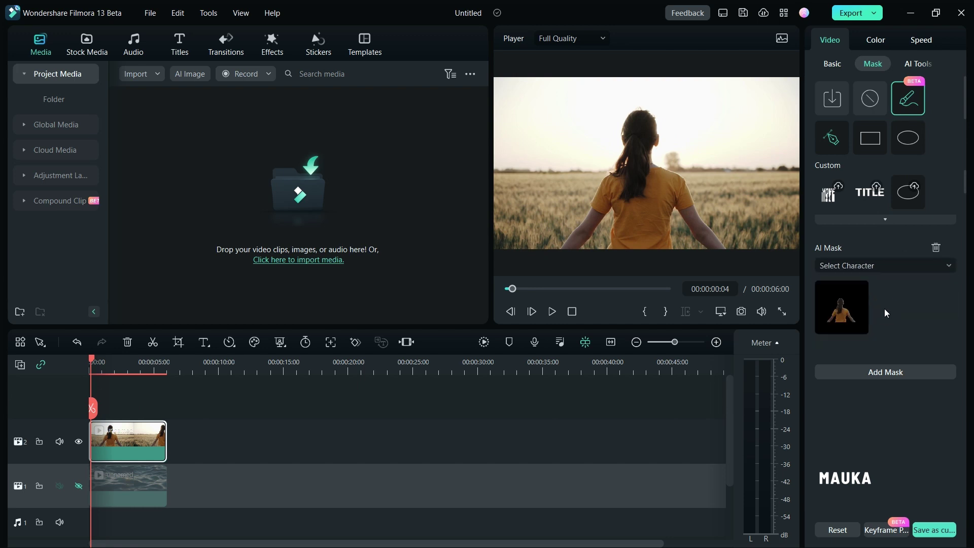
click(853, 311)
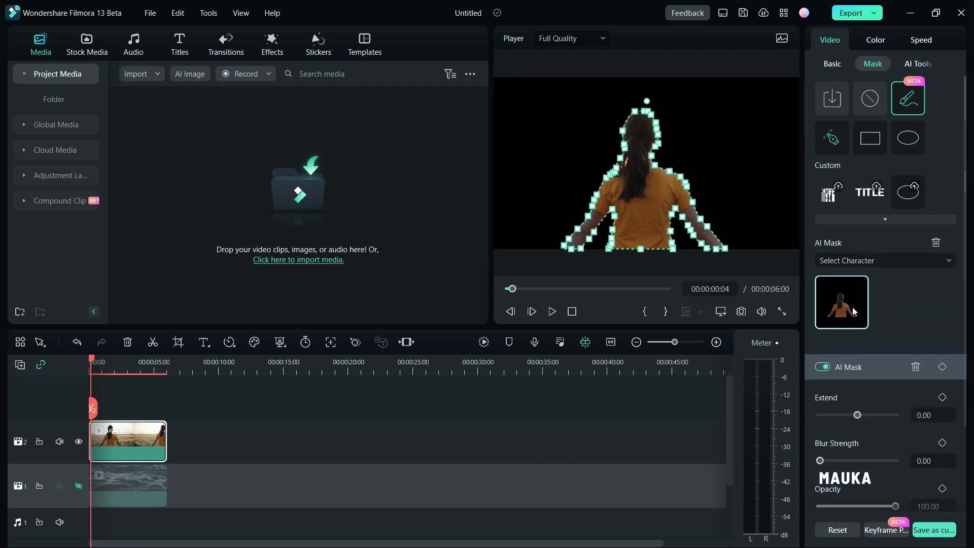
scroll(938, 303, down, 2)
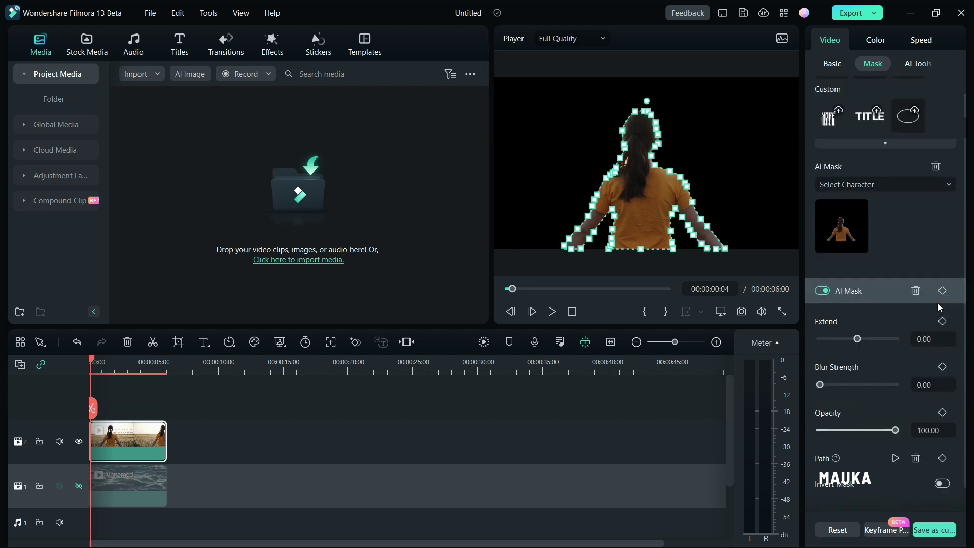
scroll(937, 303, down, 1)
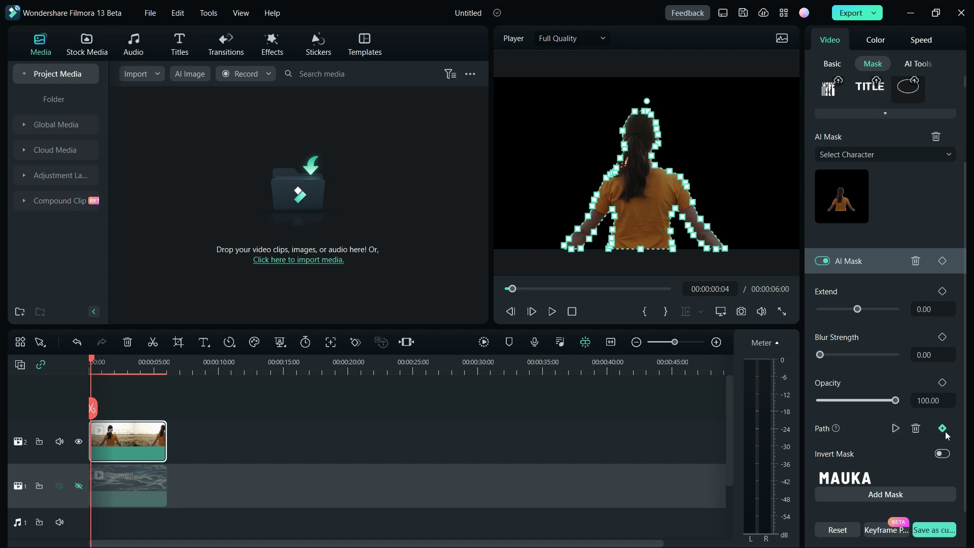
- Track the character mask through the clip and make the water track visible and unmuted
click(896, 430)
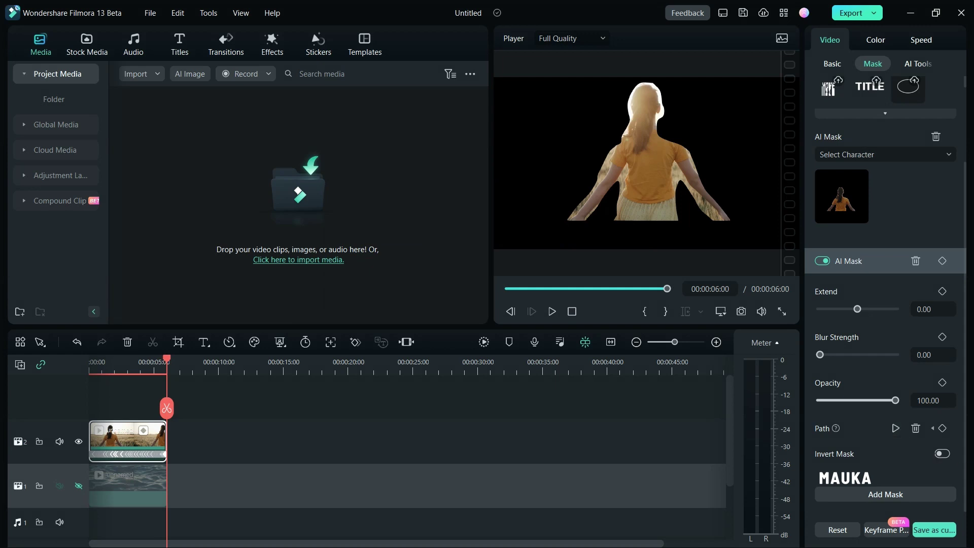
click(79, 486)
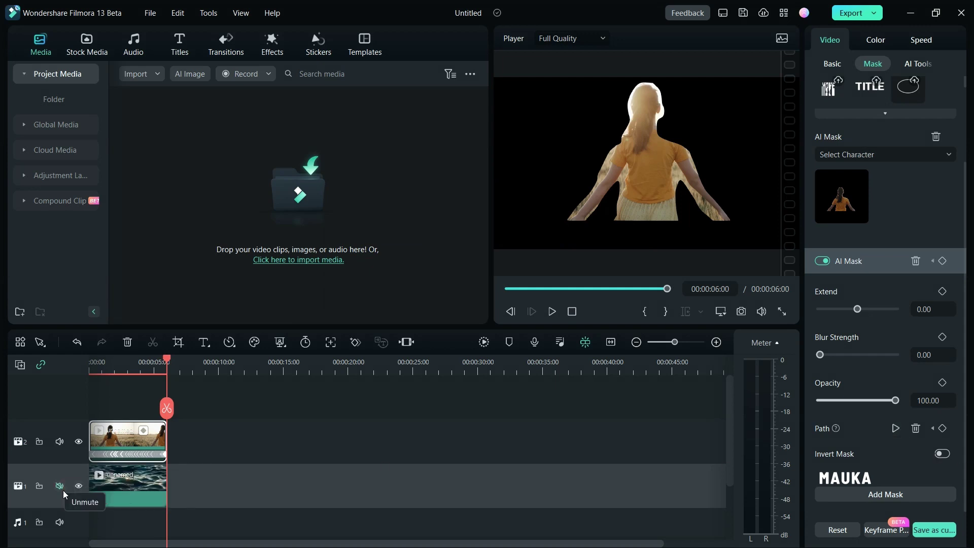
click(61, 485)
- Scrub the playhead from the start to preview the girl composited over water
click(114, 363)
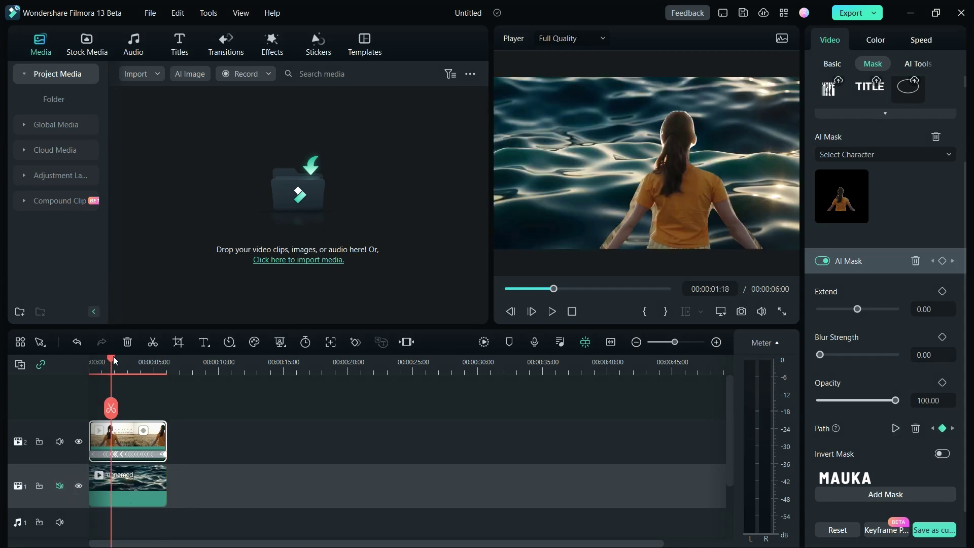
drag(109, 360, 89, 367)
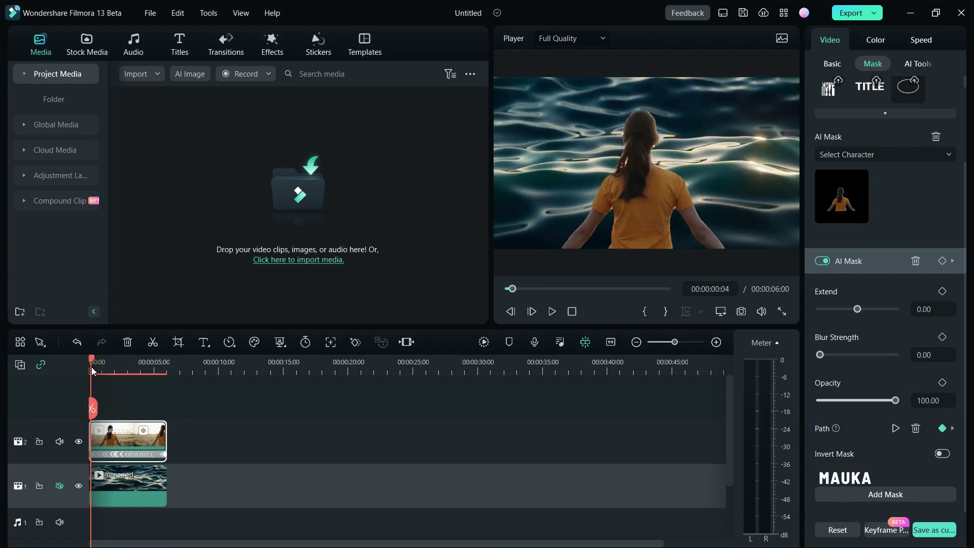
drag(90, 367, 125, 362)
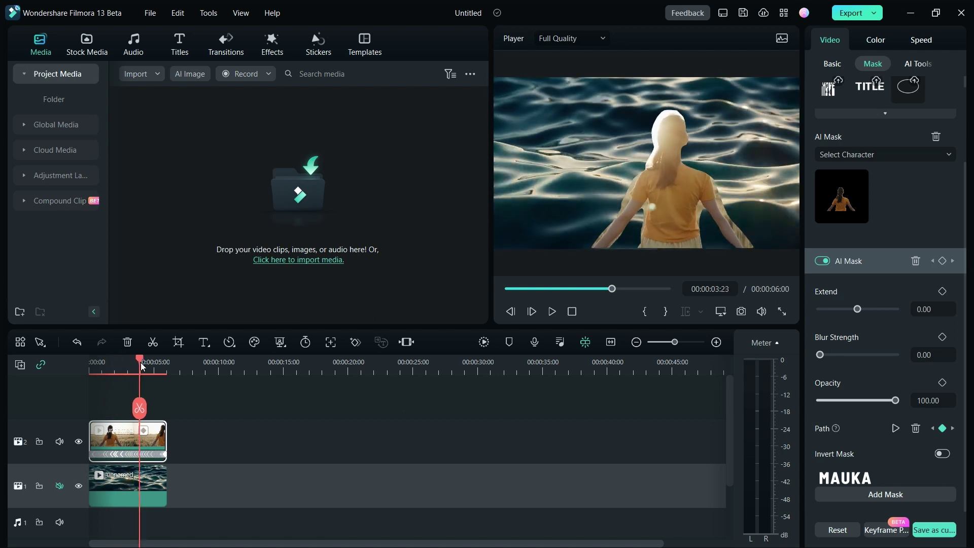
mouse_move(125, 362)
mouse_down()
mouse_move(169, 361)
mouse_move(99, 361)
mouse_move(124, 362)
mouse_up()
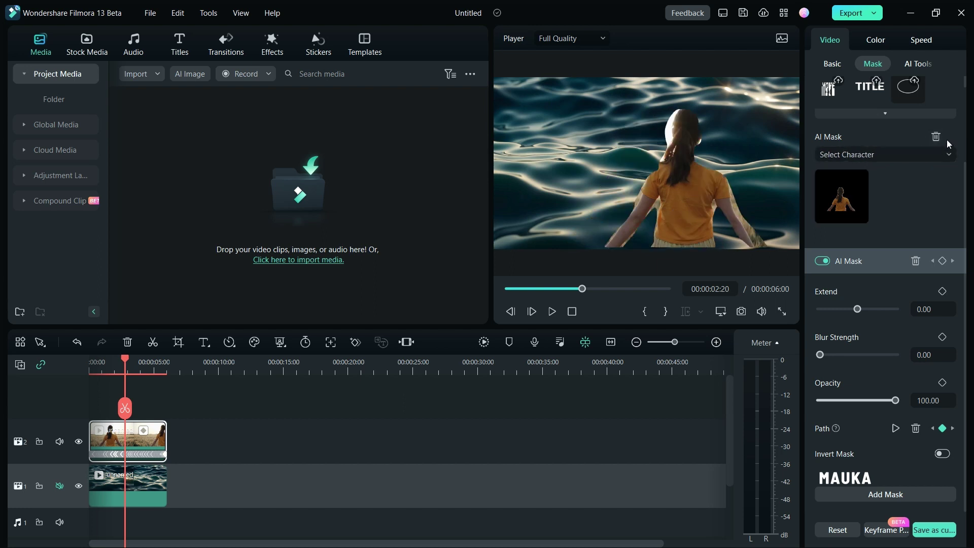
- Delete the character mask and return the playhead to the first frame
click(939, 138)
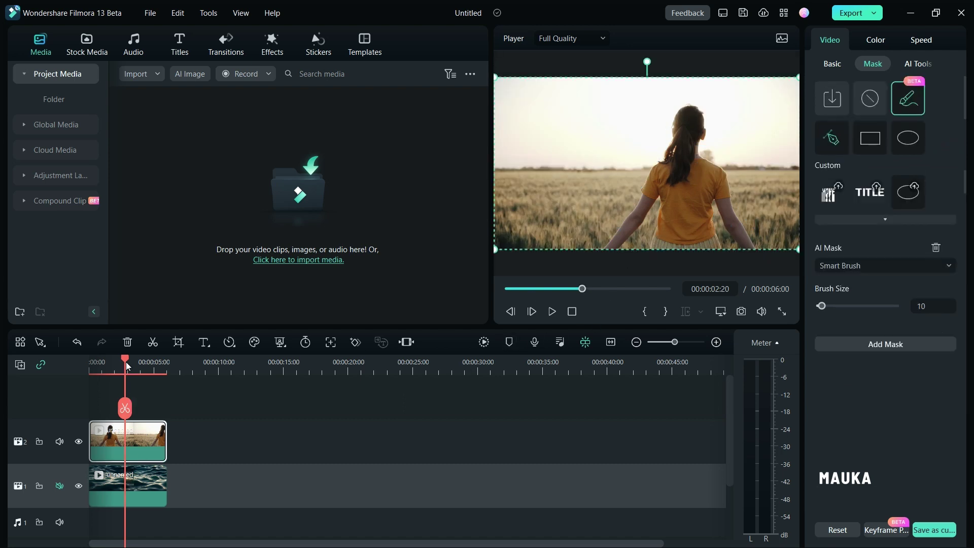
drag(126, 364, 90, 368)
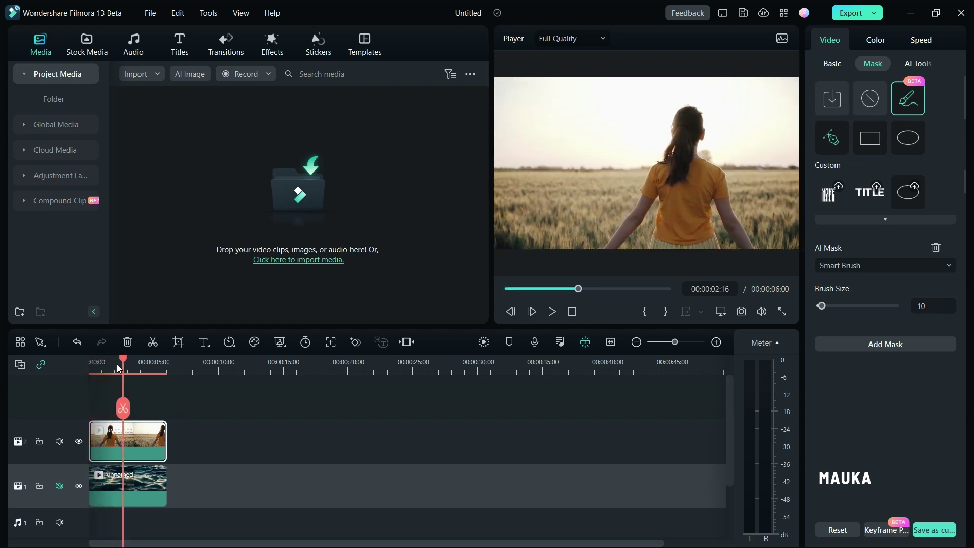
drag(90, 368, 88, 369)
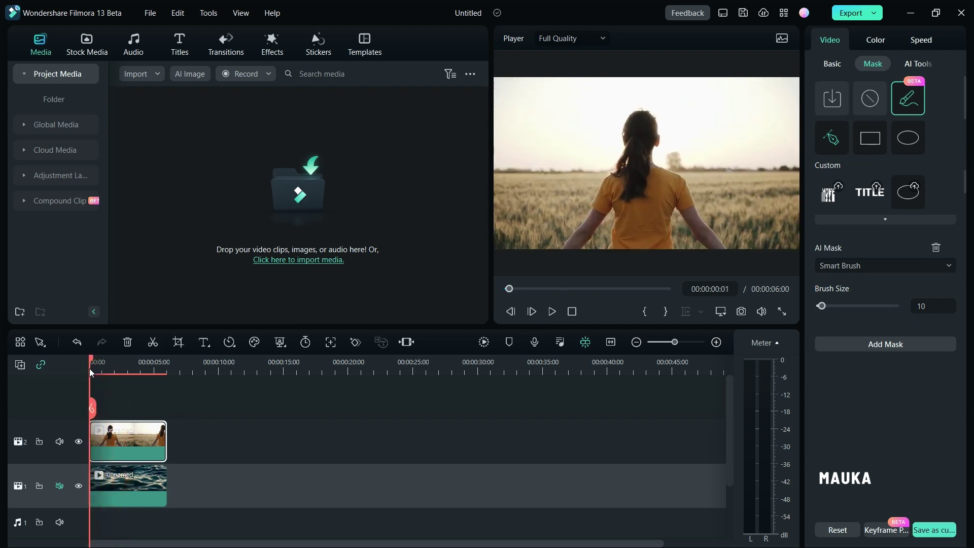
- Slow the field clip to 0.10x and scrub through the stretched clip
click(231, 343)
mouse_move(245, 403)
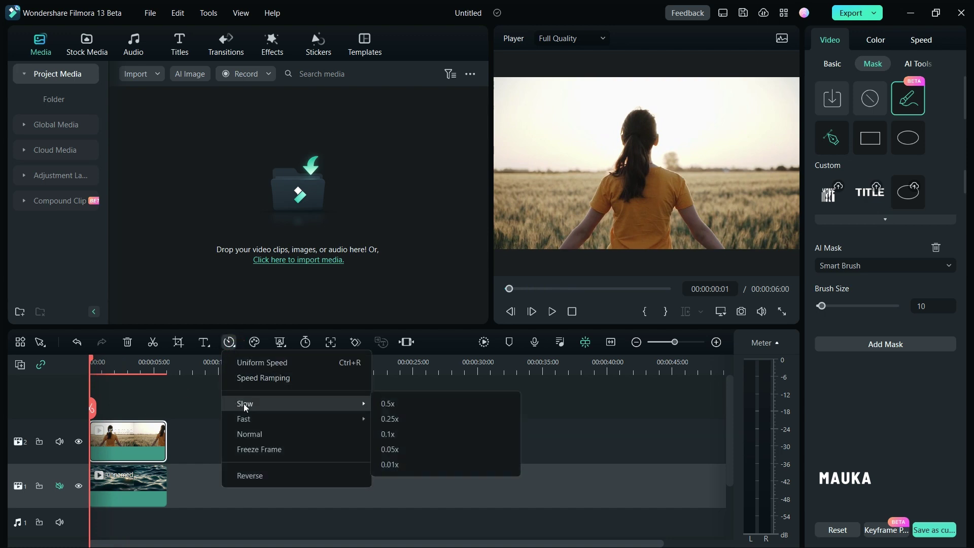
click(396, 434)
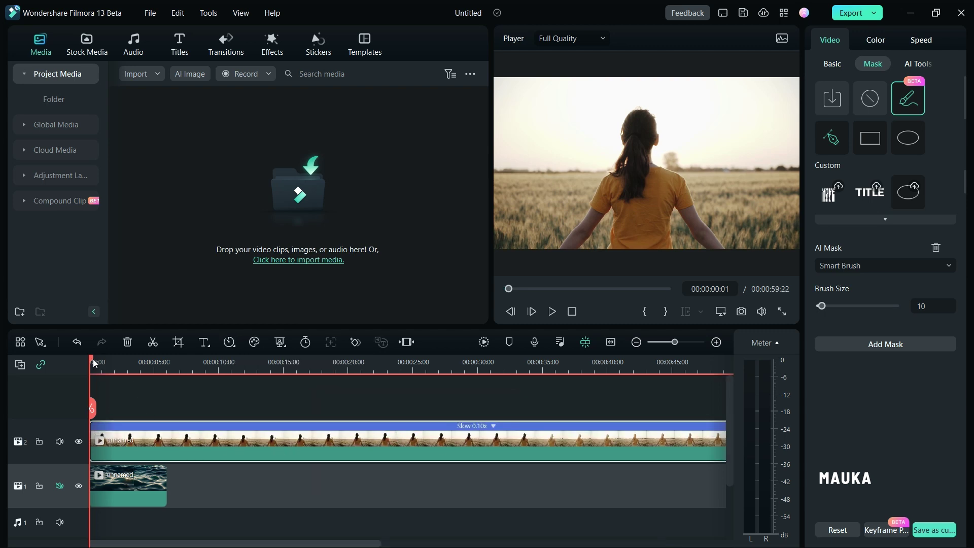
mouse_move(92, 364)
mouse_down()
mouse_move(386, 378)
mouse_move(78, 389)
mouse_up()
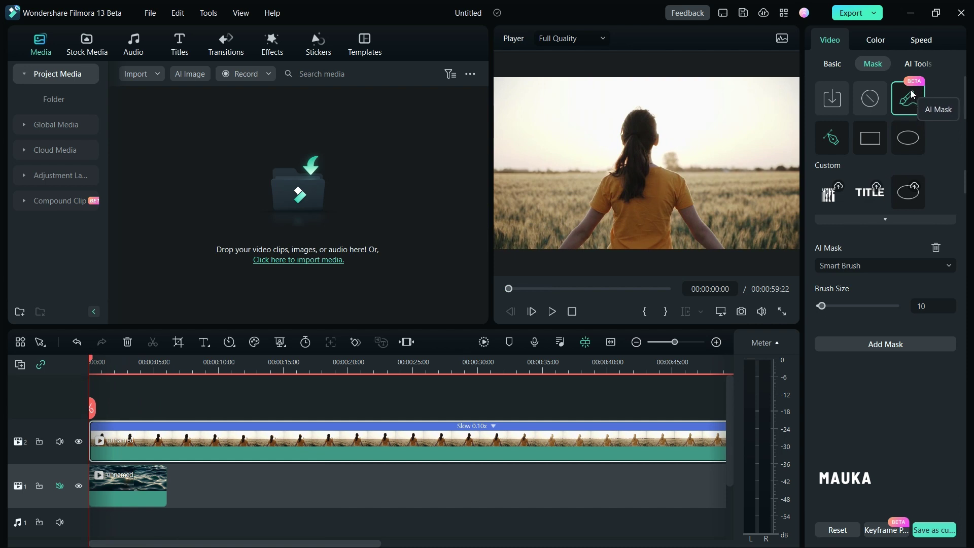
- Re-apply a Select Character AI mask and track it up to the 20-second limit
click(944, 268)
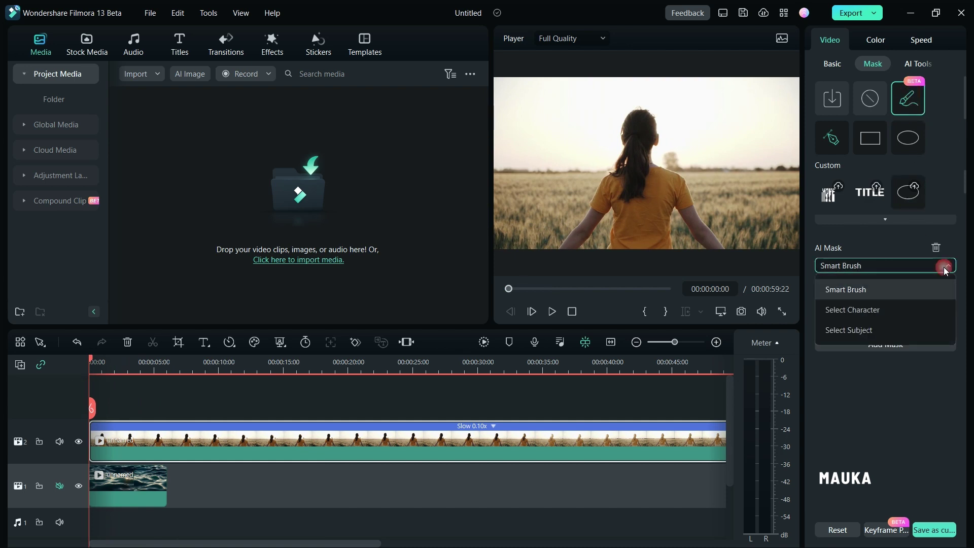
click(865, 311)
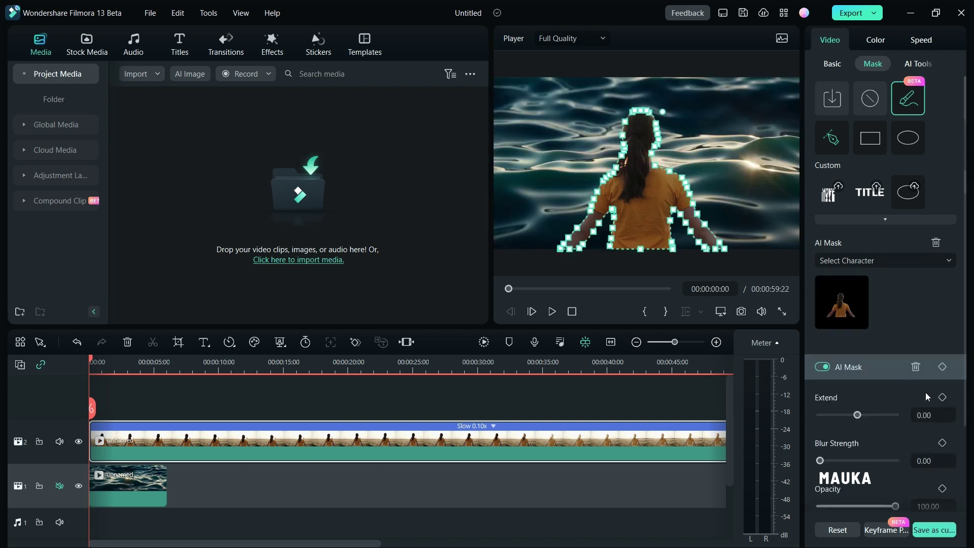
drag(970, 329, 967, 417)
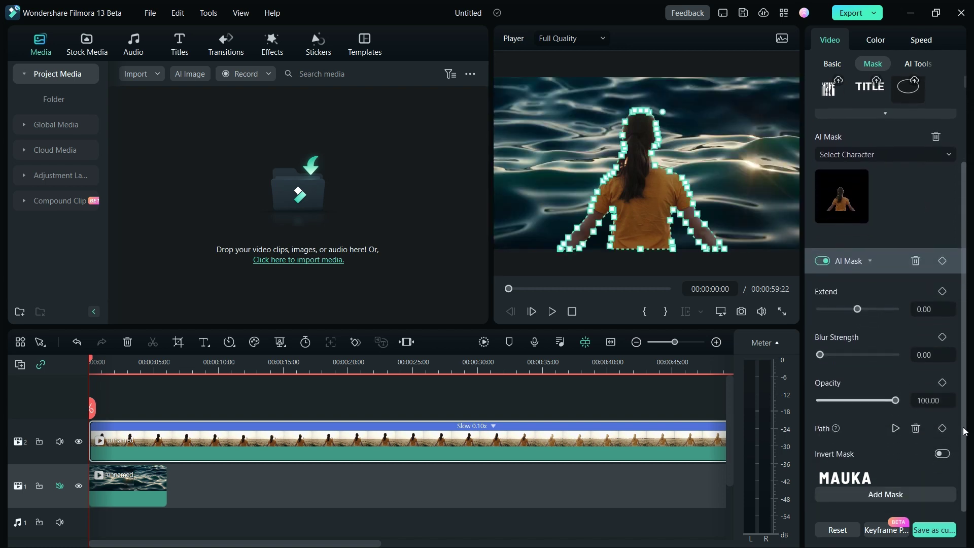
click(895, 430)
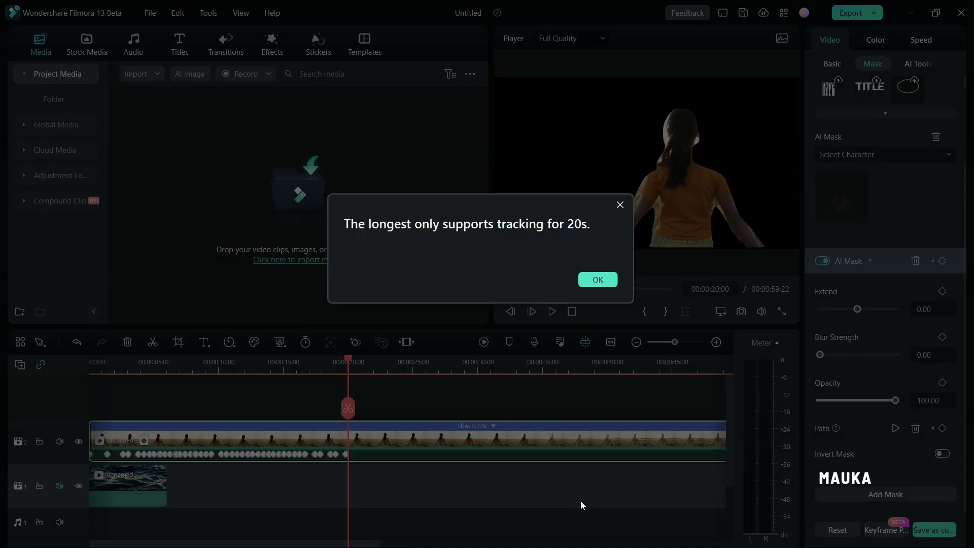
click(597, 281)
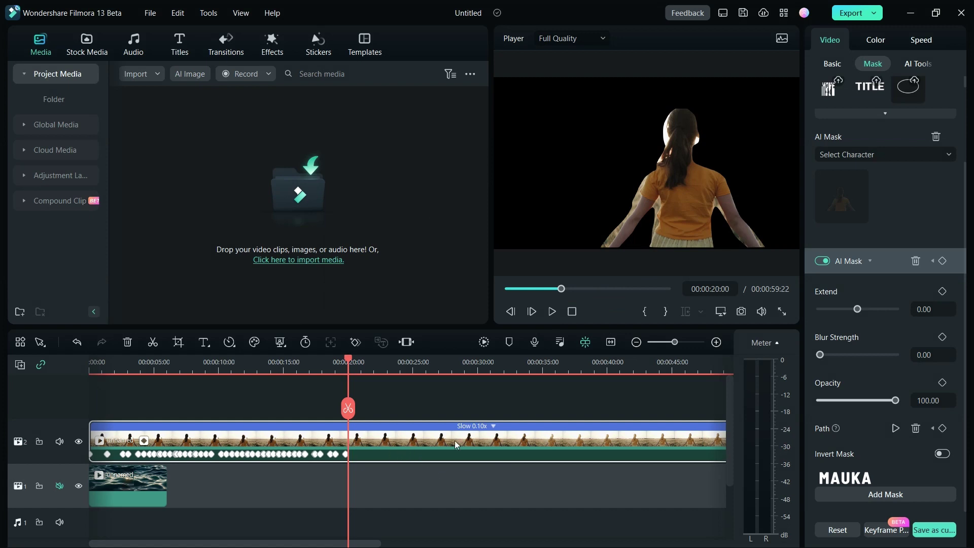
- Show the mask outline in the preview, then switch the character mask off
click(845, 209)
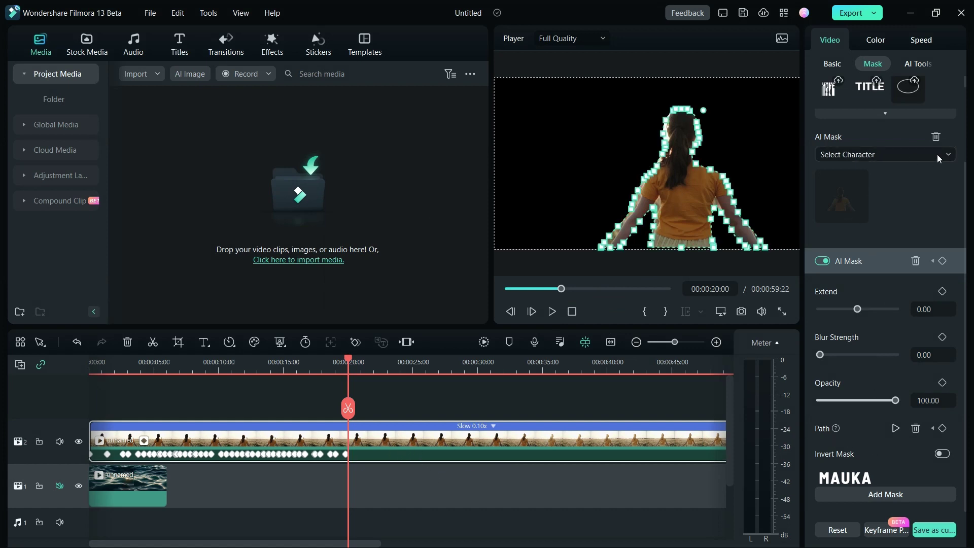
click(872, 495)
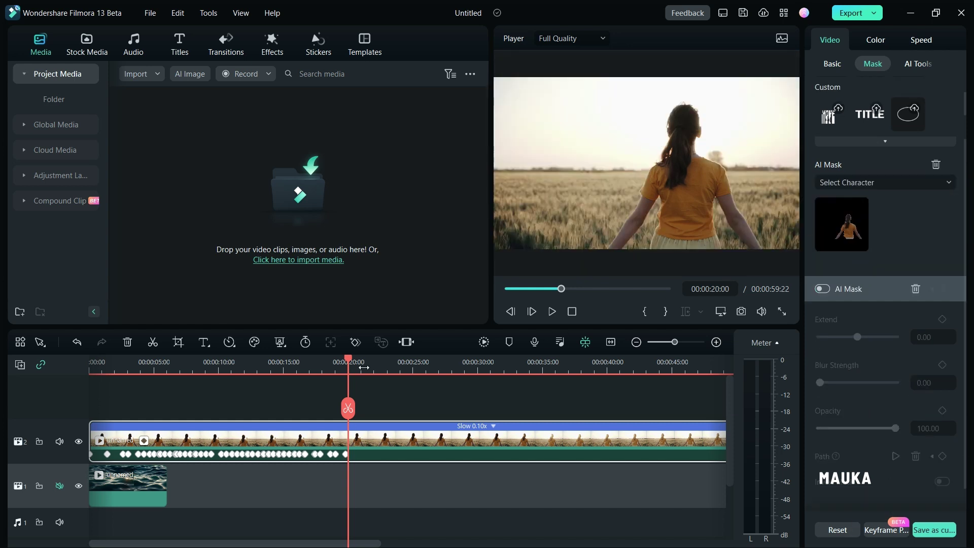
- Toggle the removed mask back, check its silhouette later in the clip, then undo it again
click(935, 183)
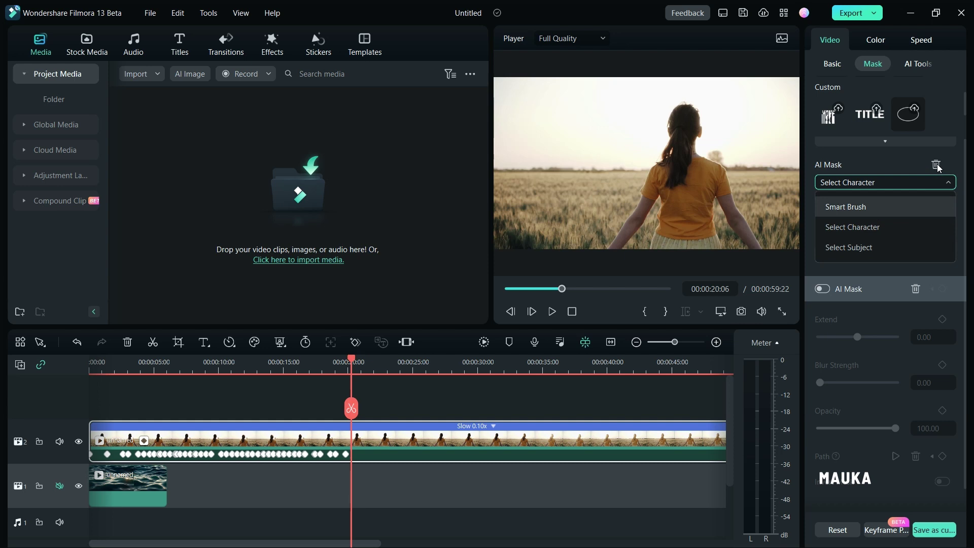
click(883, 199)
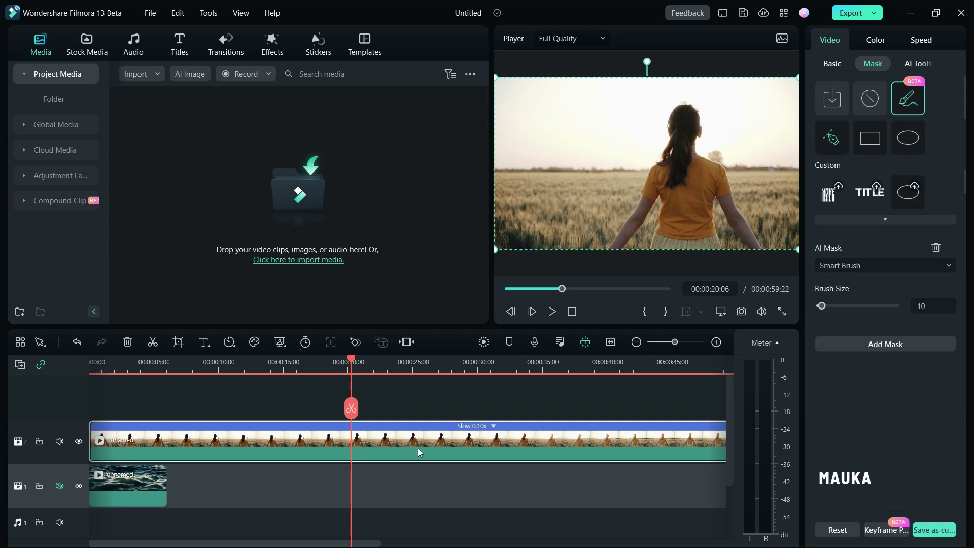
click(77, 343)
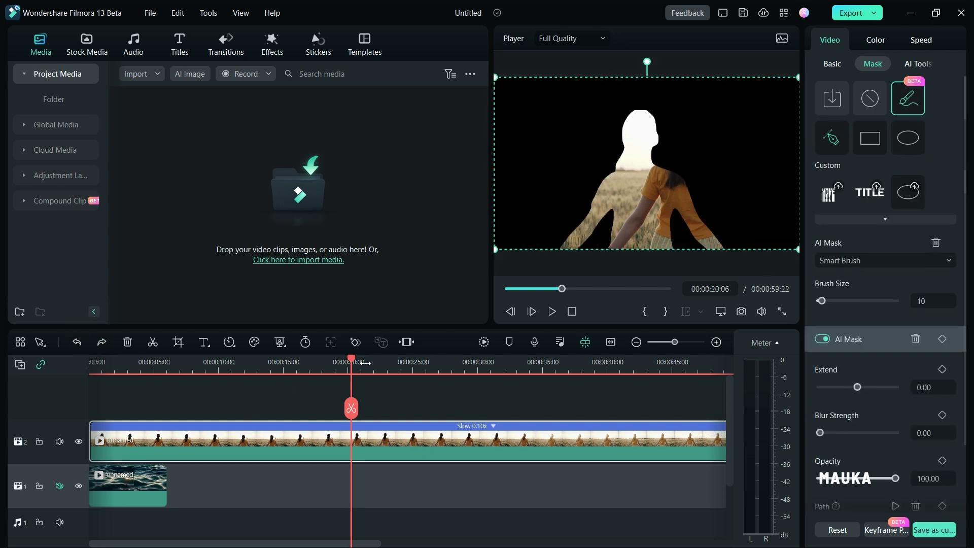
drag(351, 408, 423, 411)
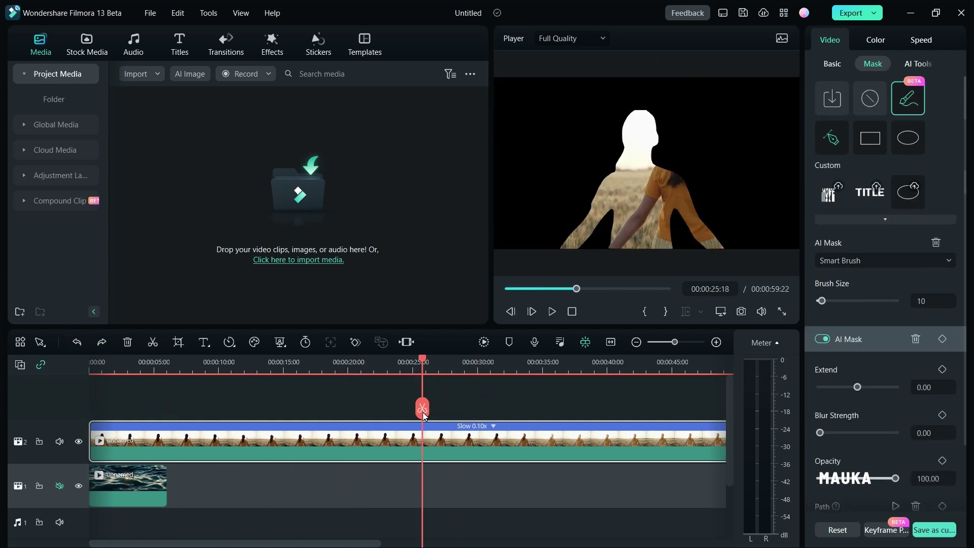
key(ctrl+z)
- Slow the field clip to 0.25x and apply a new character mask with tracking started
click(97, 364)
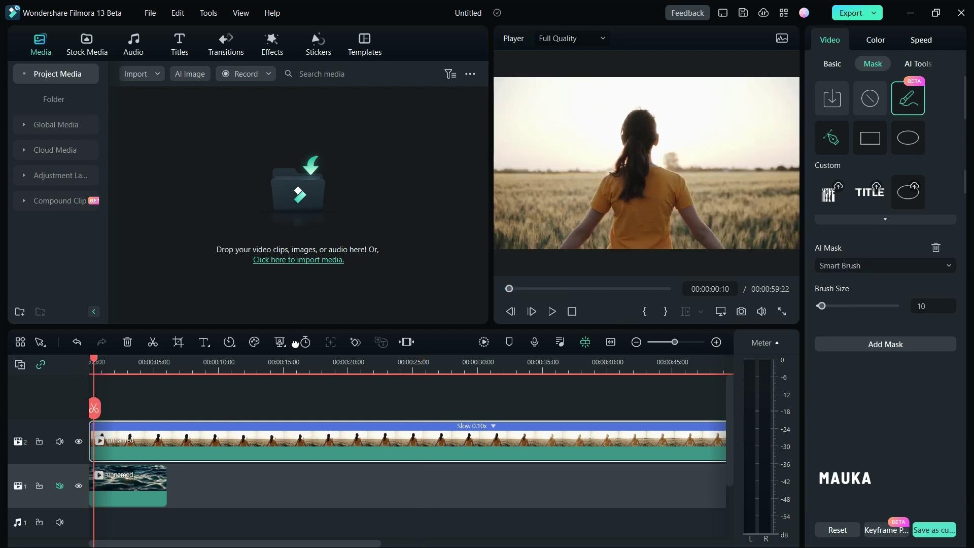
click(228, 342)
click(384, 420)
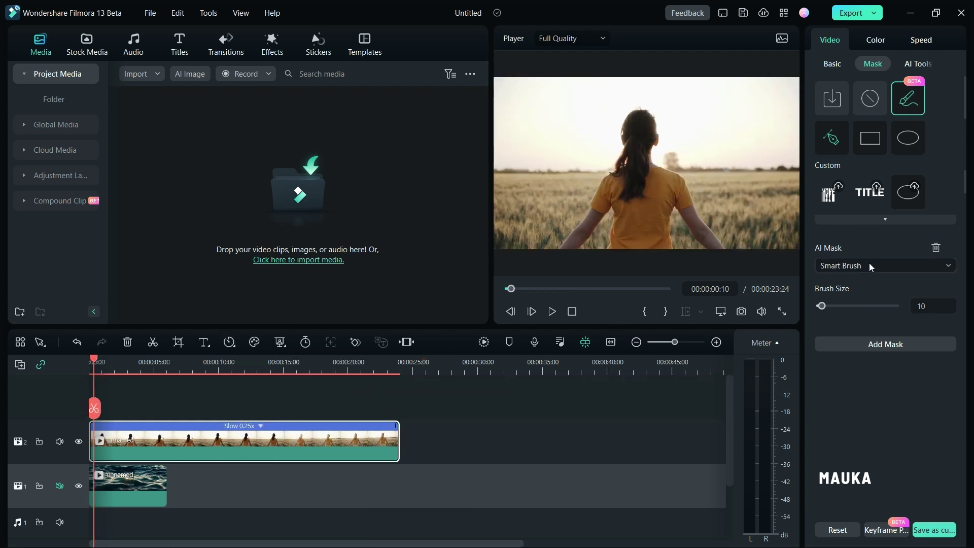
click(896, 429)
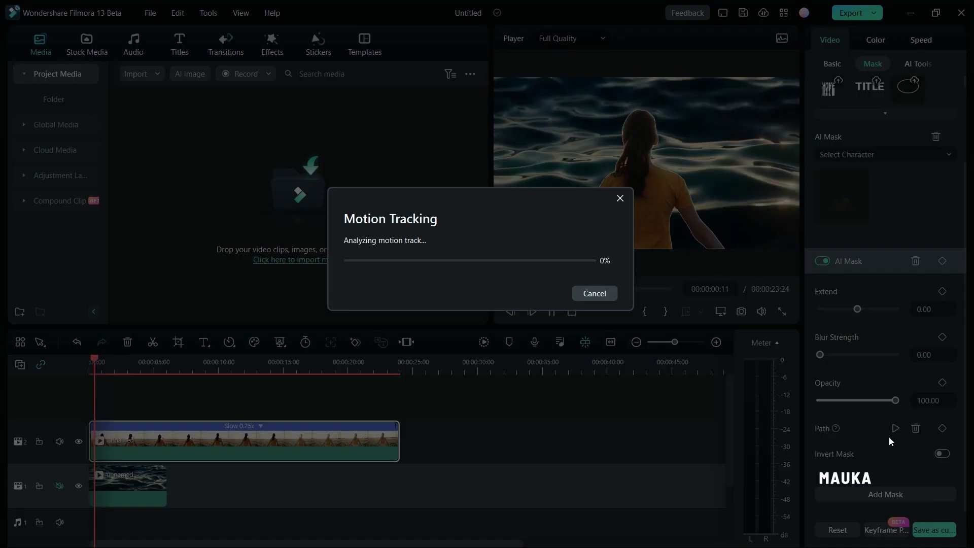